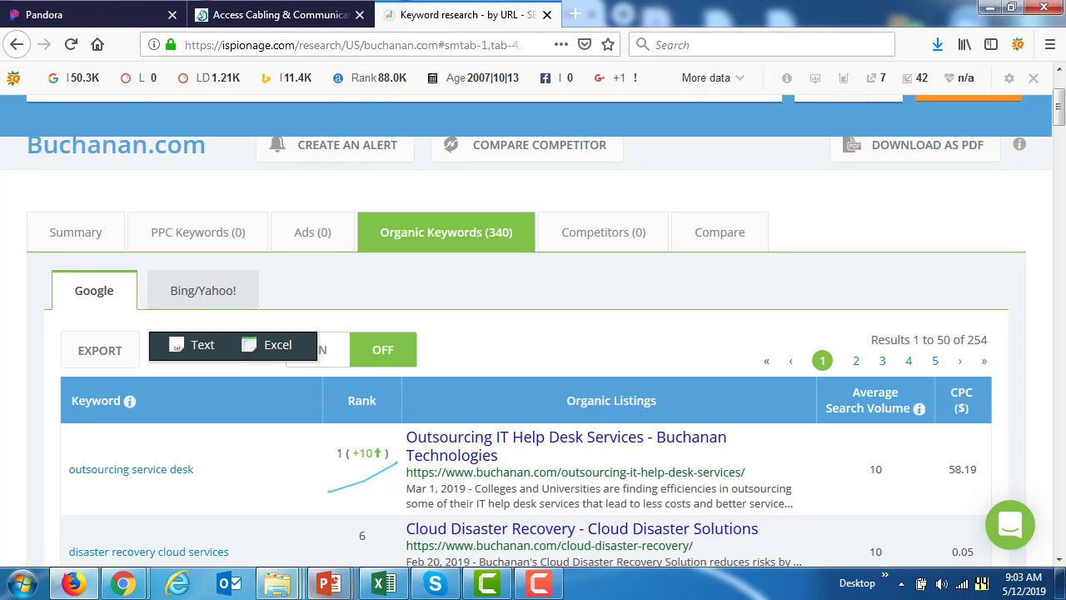
# - Switch to the Downloads folder in Windows Explorer to check the exported keyword files
pyautogui.moveTo(278, 583)
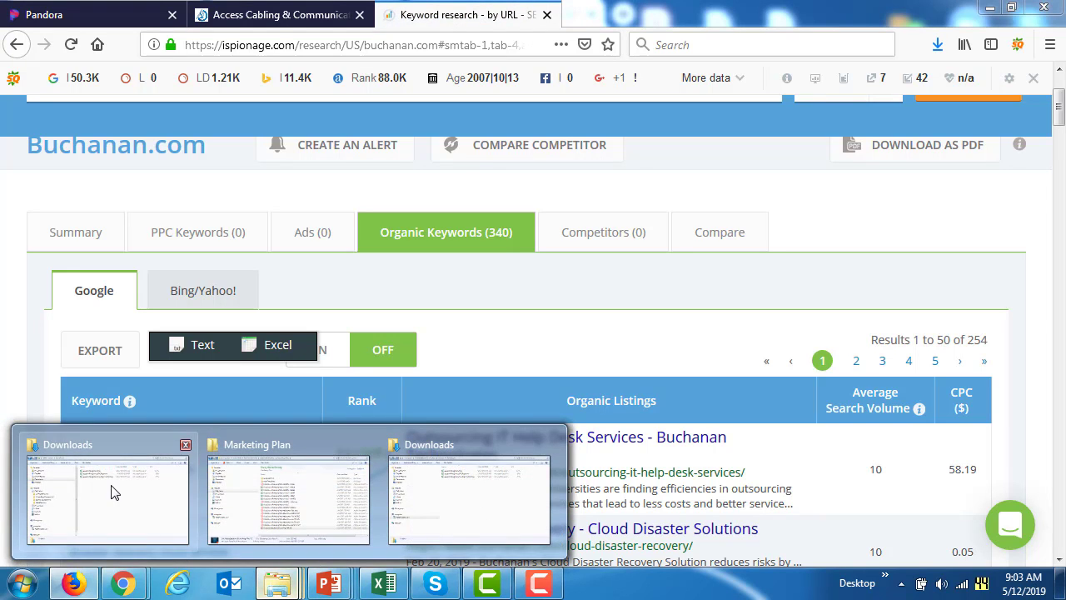
pyautogui.click(111, 492)
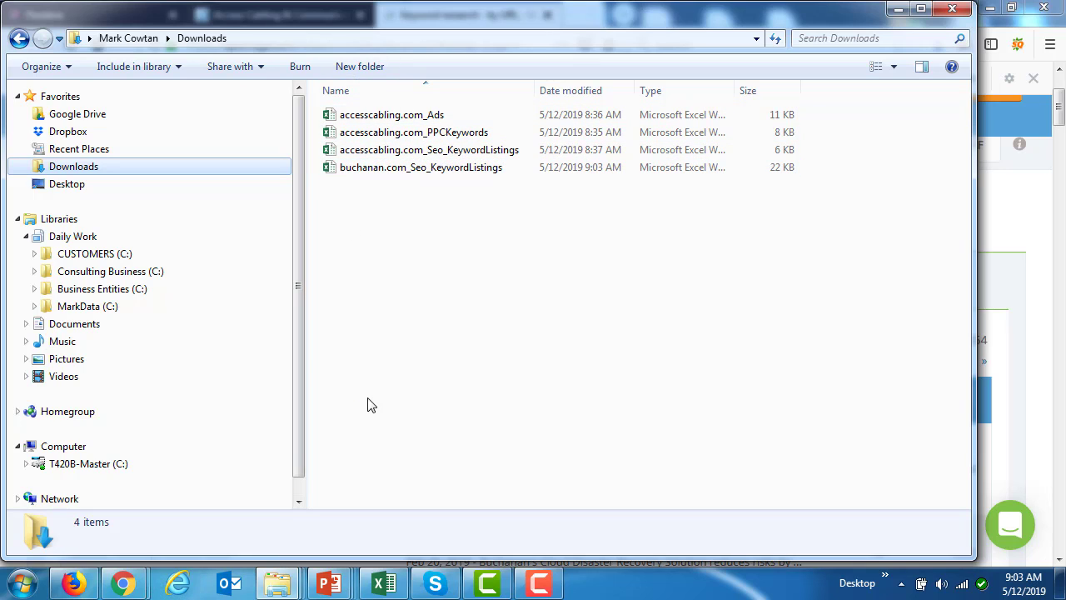
# - Switch to the Rownet Competitive Analysis workbook in Excel and enter "No Spend" as Buchanan Technologies' PPC Spend in C15
pyautogui.moveTo(547, 589)
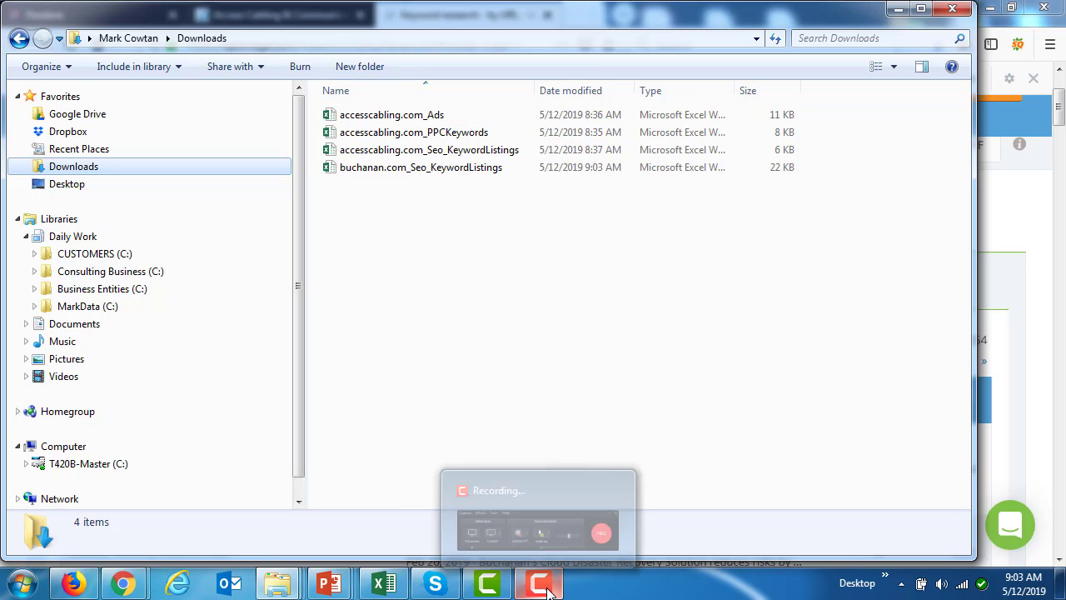
pyautogui.moveTo(488, 589)
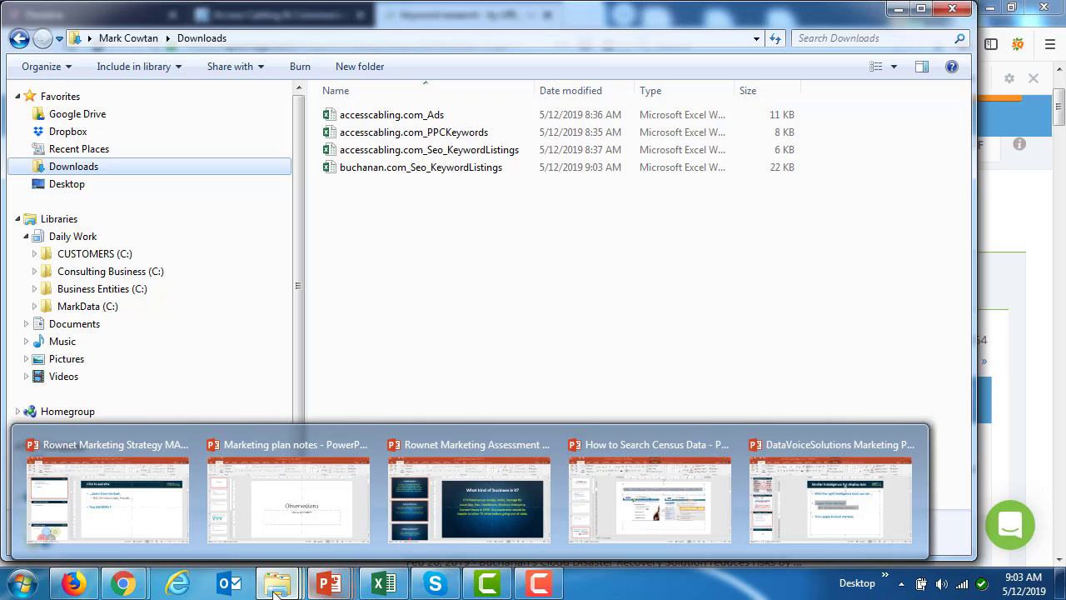
pyautogui.moveTo(388, 585)
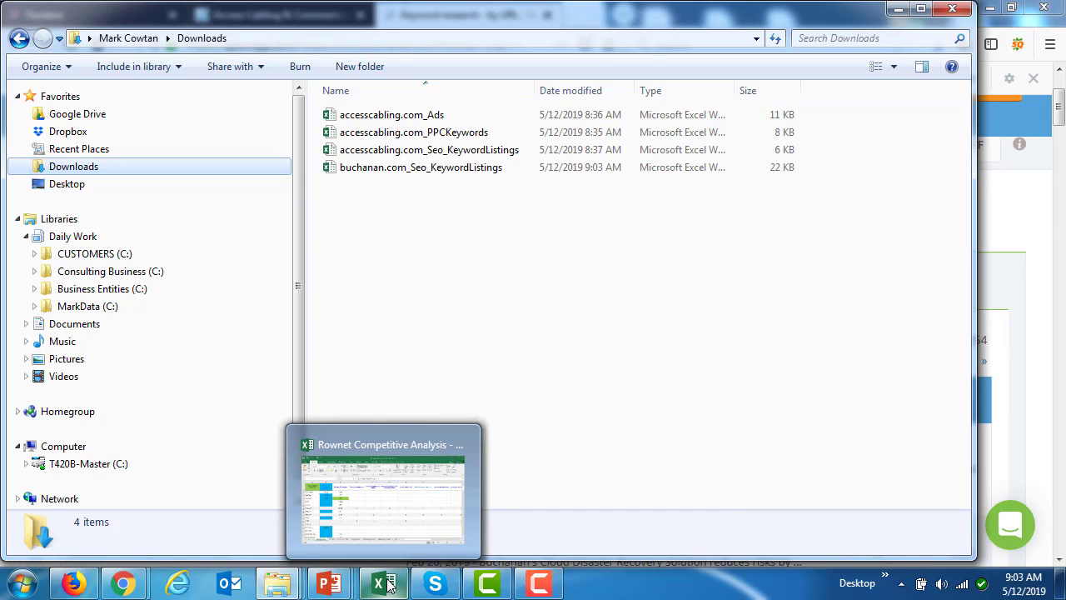
pyautogui.click(371, 525)
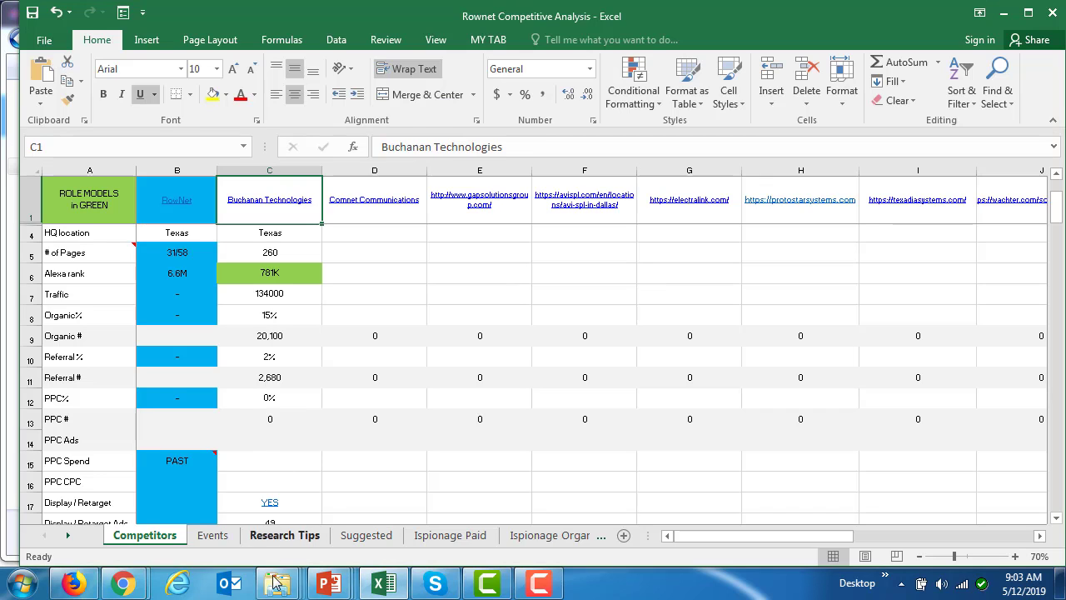
pyautogui.click(257, 460)
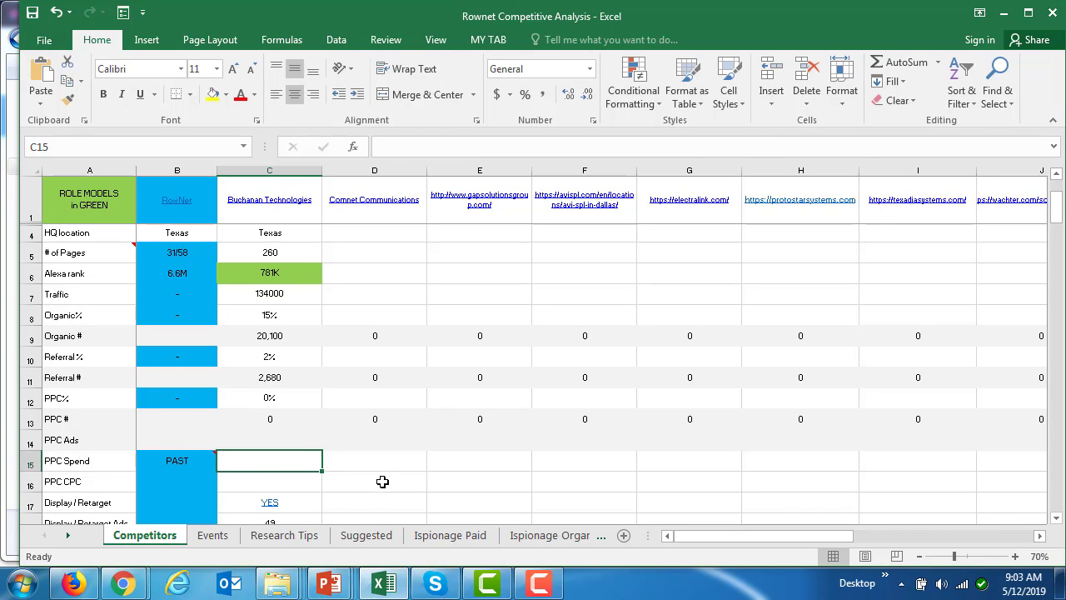
pyautogui.write('N')
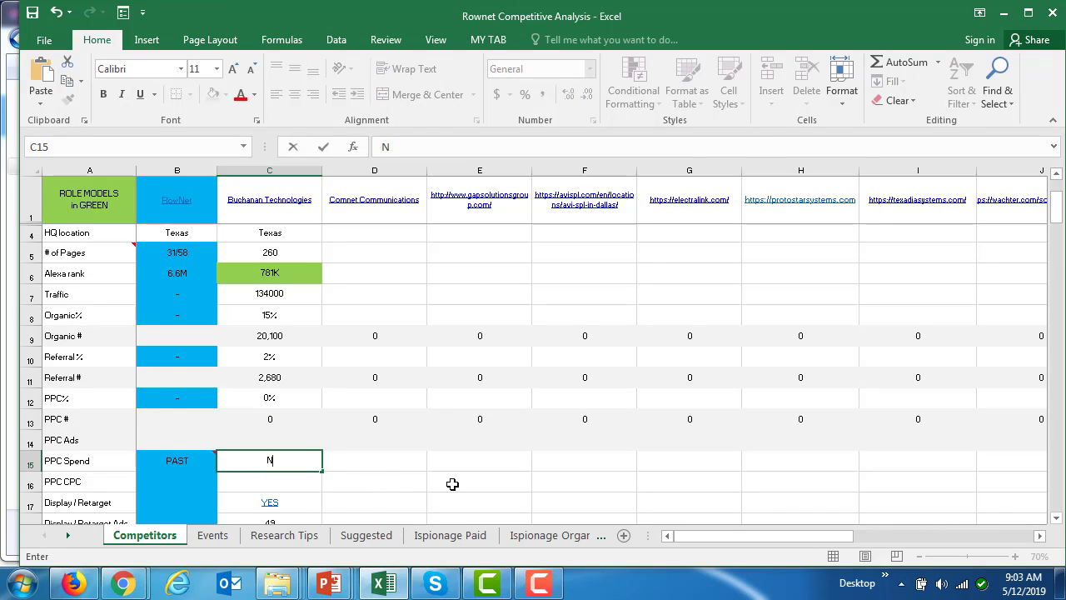
pyautogui.write('o Spend')
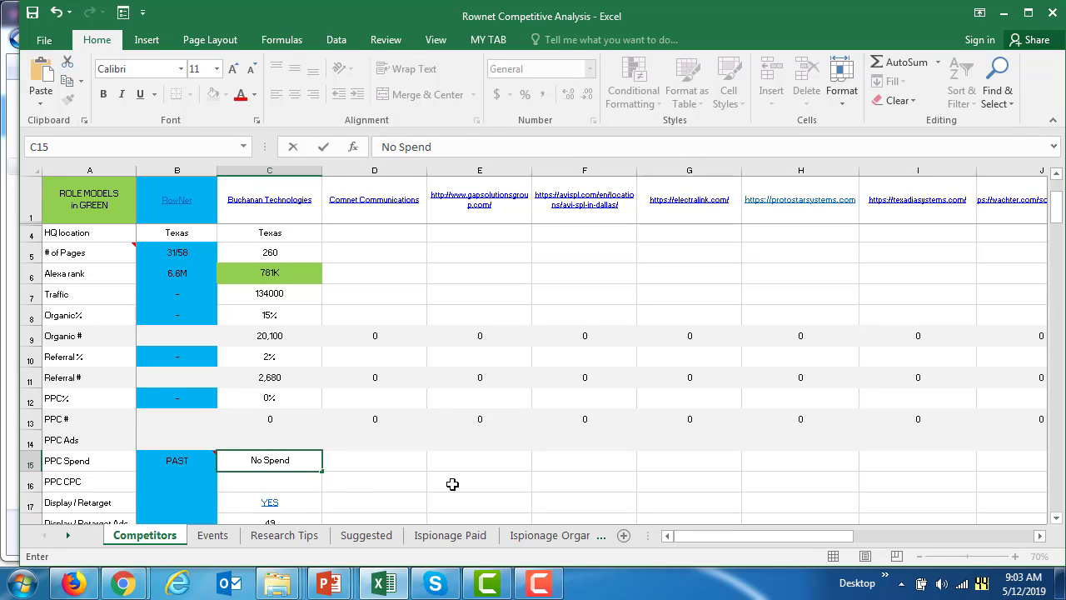
pyautogui.press('Return')
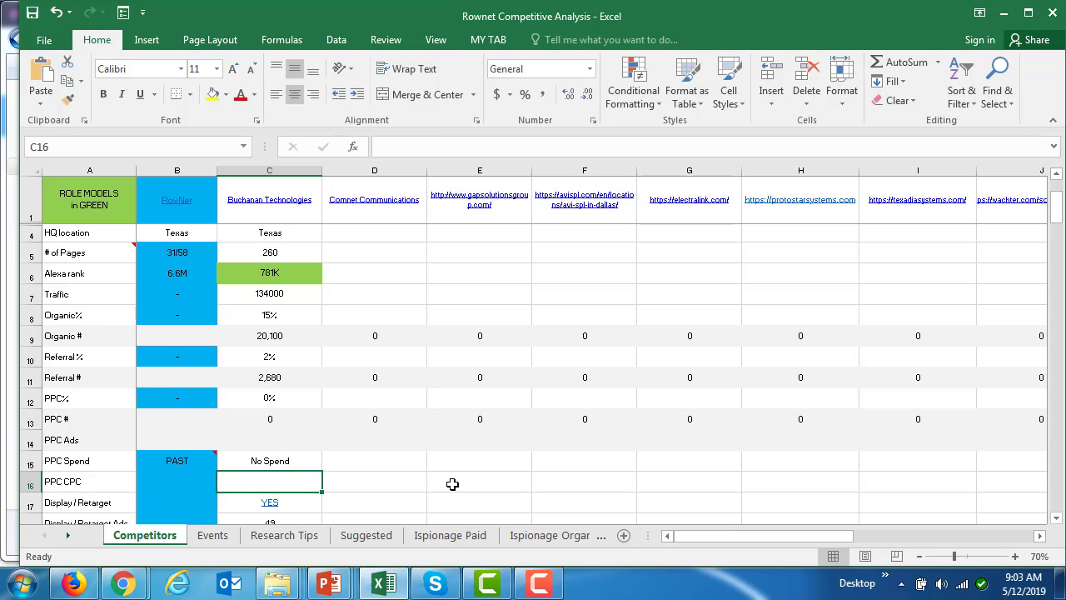
pyautogui.press('Up')
pyautogui.press('Left')
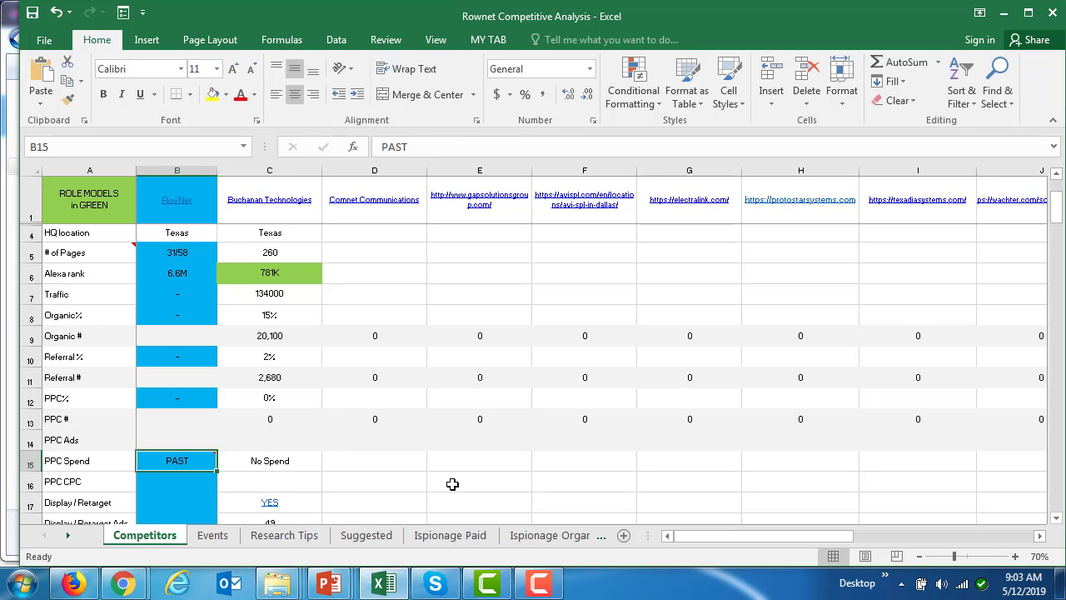
pyautogui.press('Right')
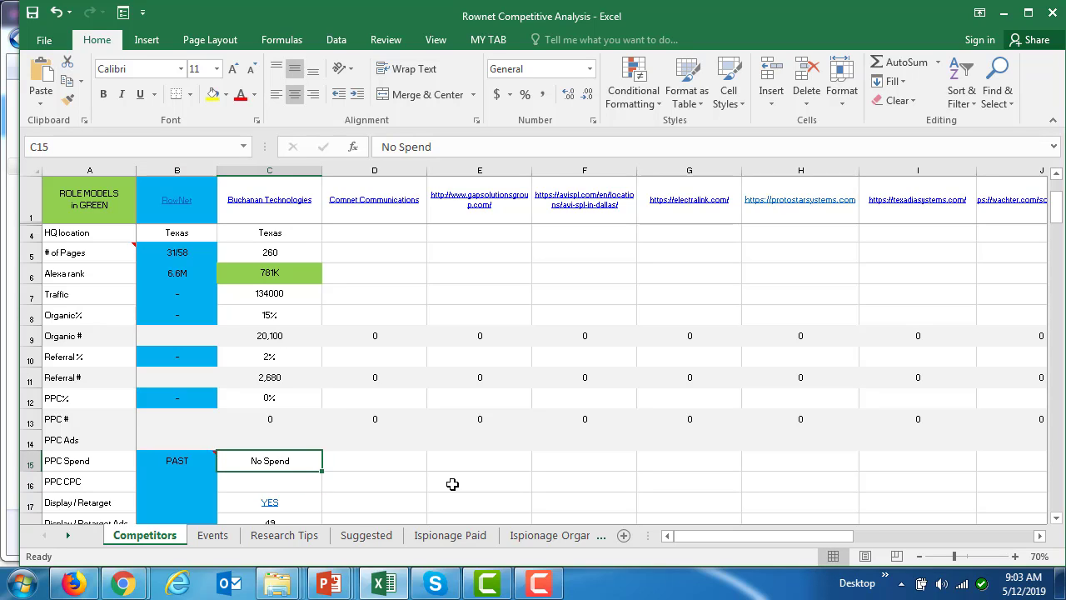
# - Open the Comnet Communications website from its link in the header row and copy its web address
pyautogui.click(364, 201)
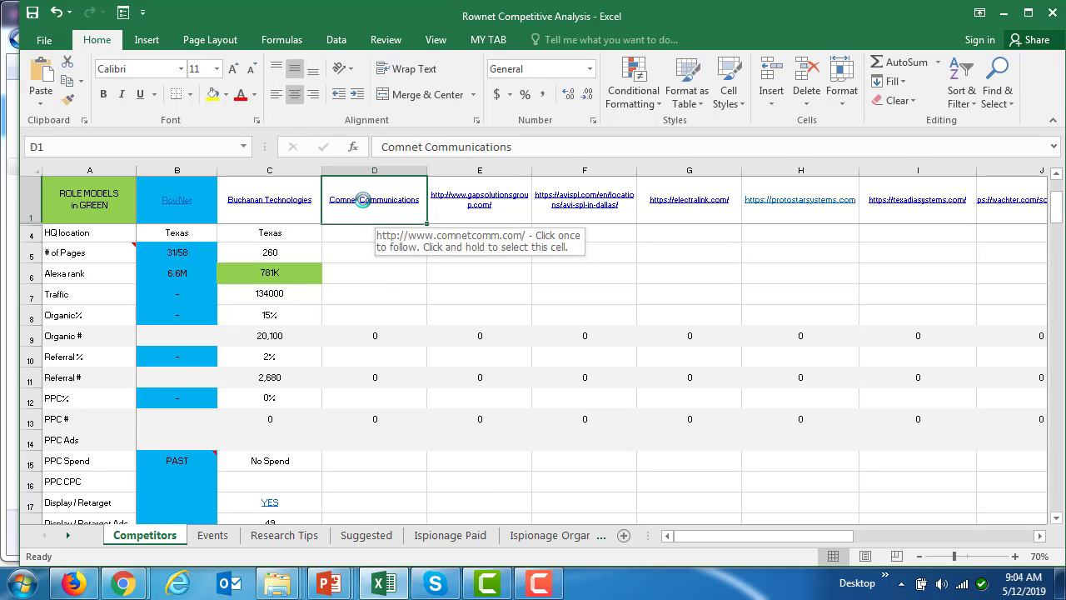
pyautogui.click(364, 209)
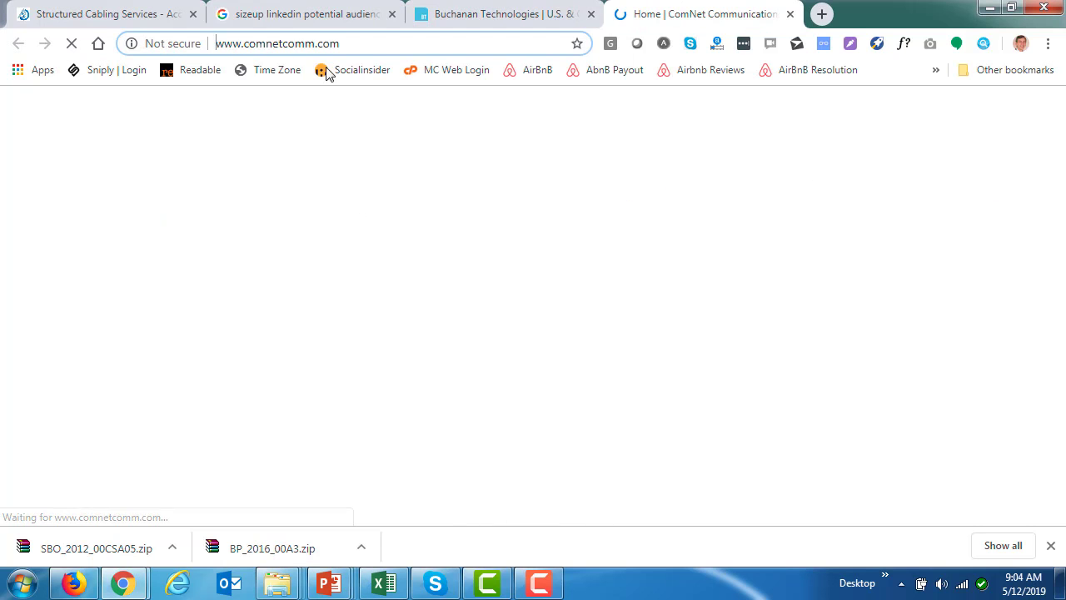
pyautogui.moveTo(345, 43); pyautogui.dragTo(212, 36)
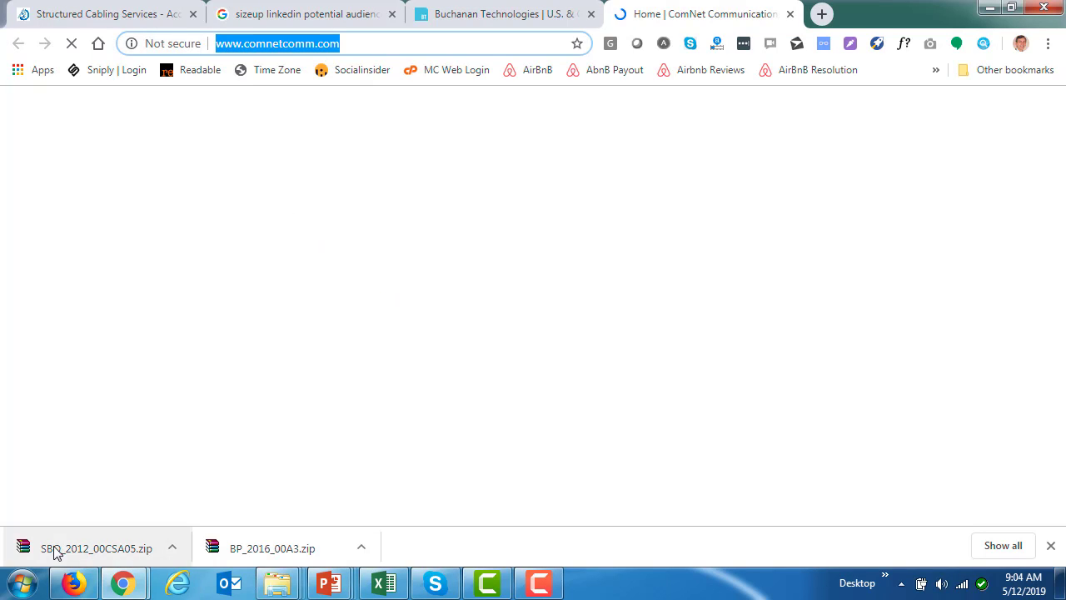
pyautogui.click(73, 583)
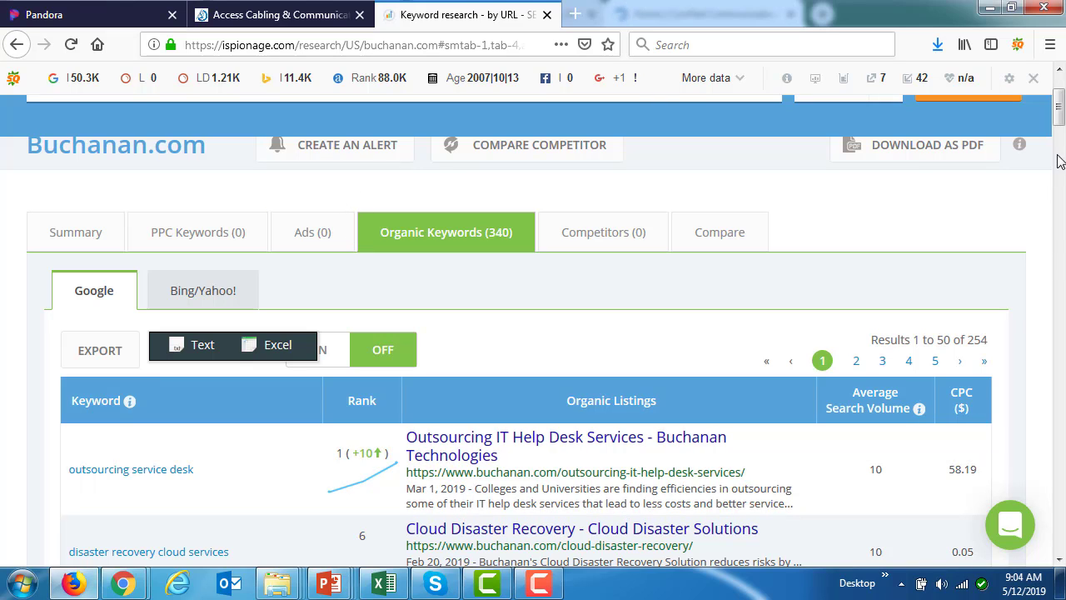
pyautogui.scroll(2, 545, 207)
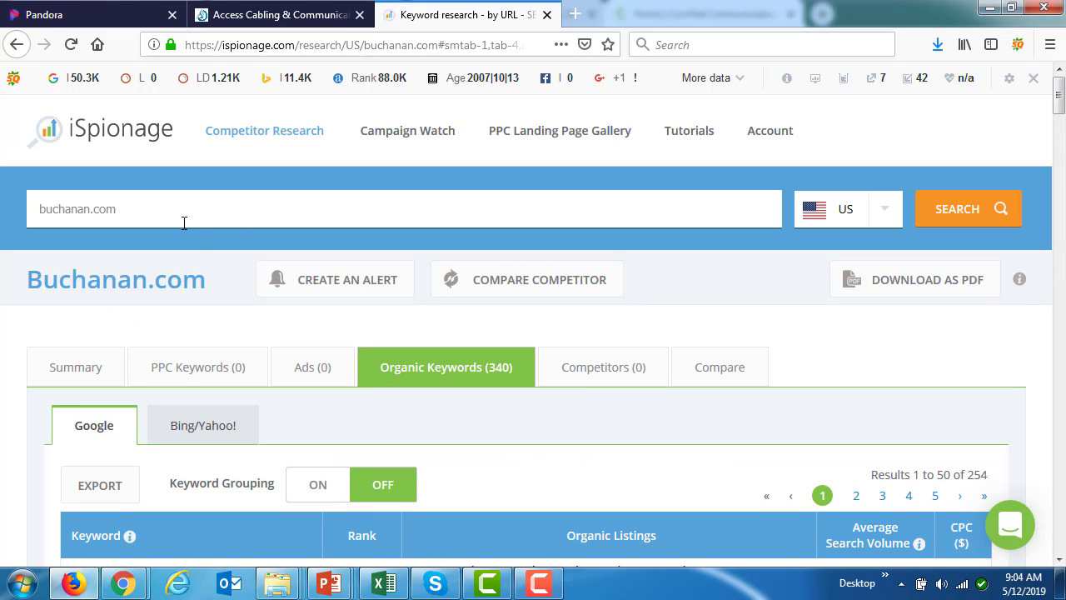
pyautogui.tripleClick(67, 201)
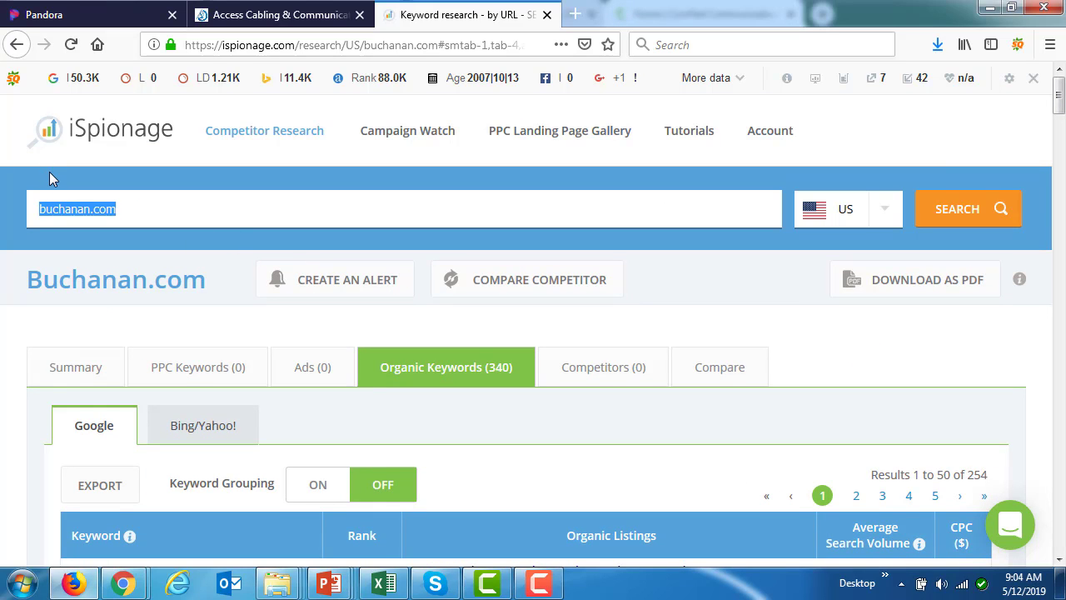
pyautogui.write('http://www.comnetcomm.com/')
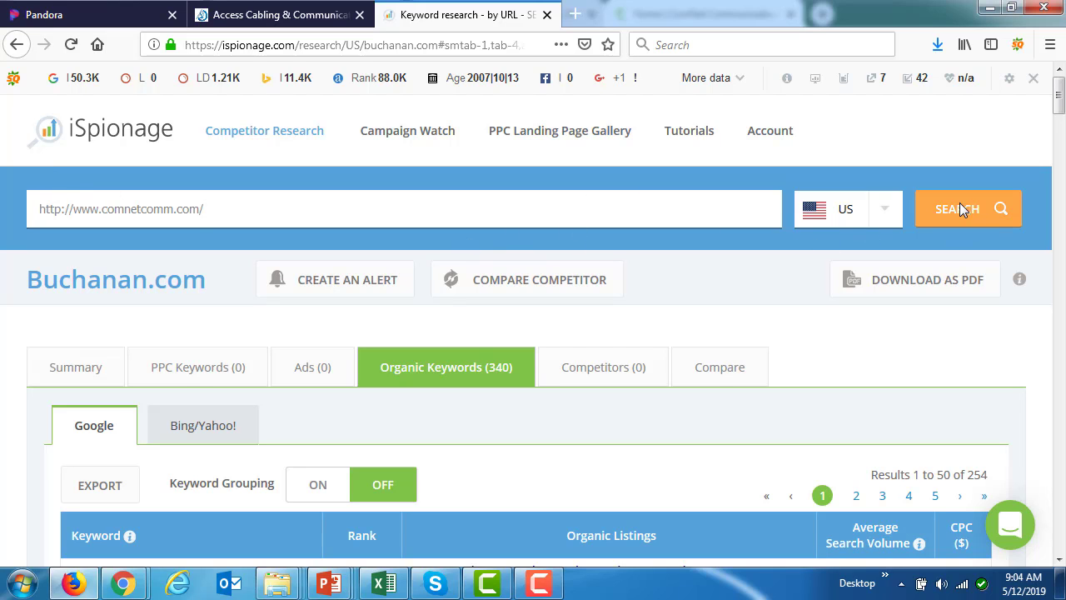
pyautogui.click(957, 207)
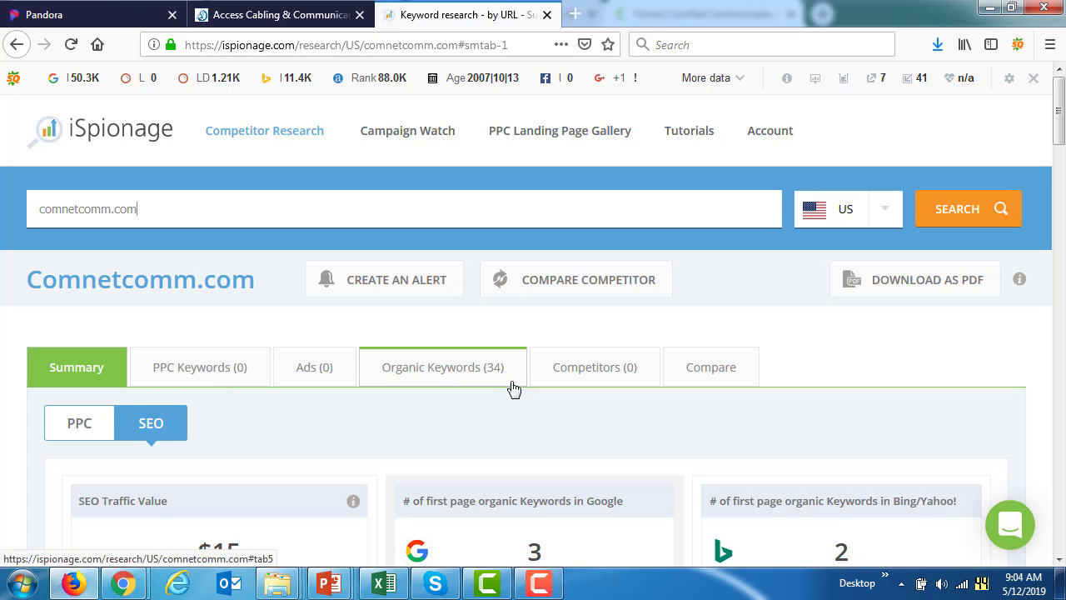
# - Show Comnet's organic Google keywords with keyword grouping off and export them to Excel
pyautogui.click(457, 376)
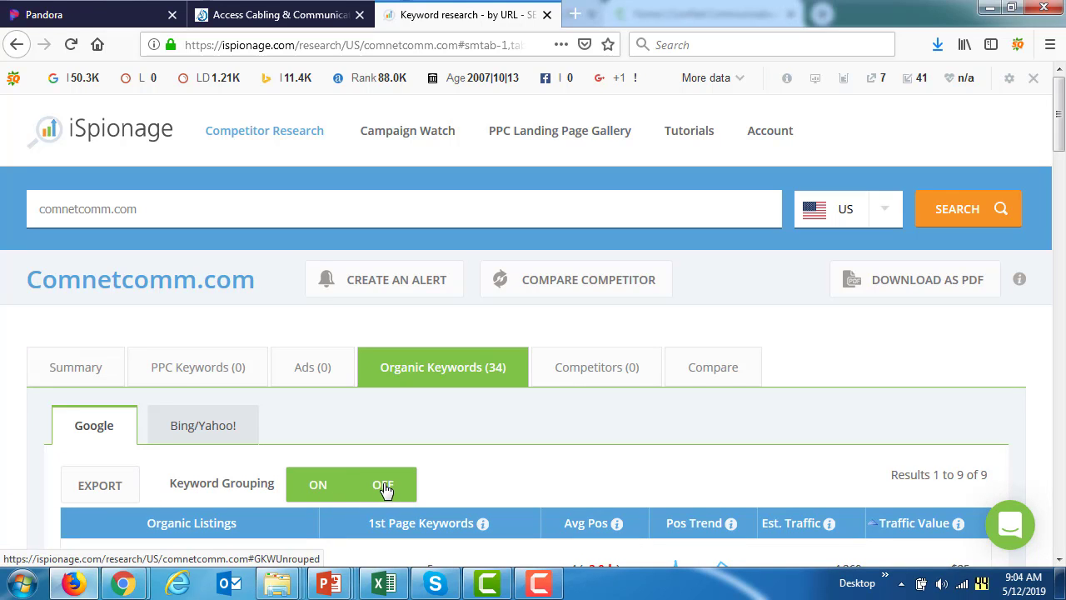
pyautogui.click(385, 490)
pyautogui.click(98, 491)
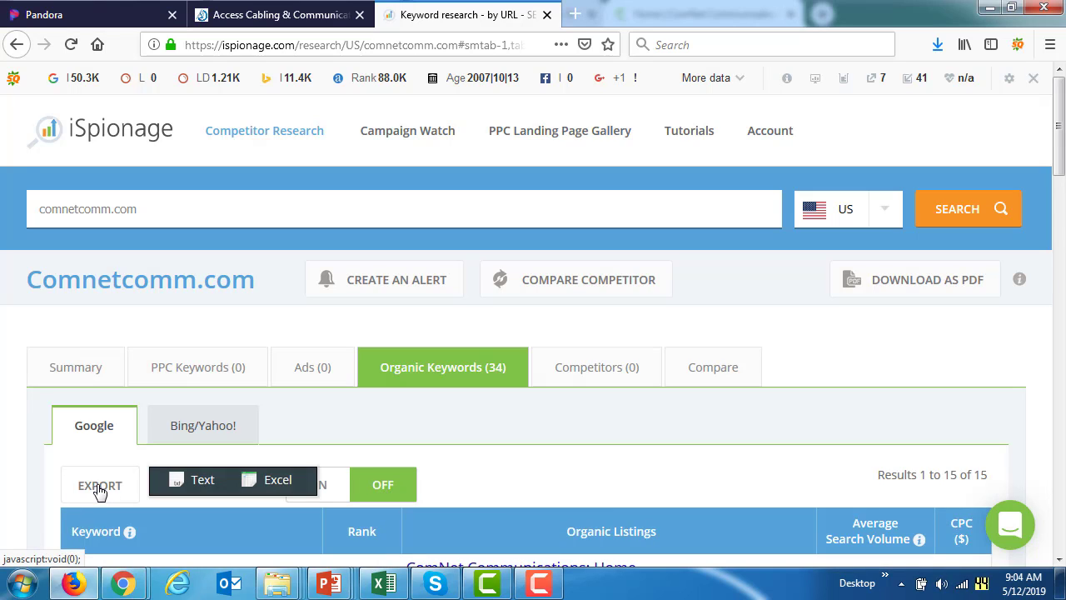
pyautogui.click(288, 485)
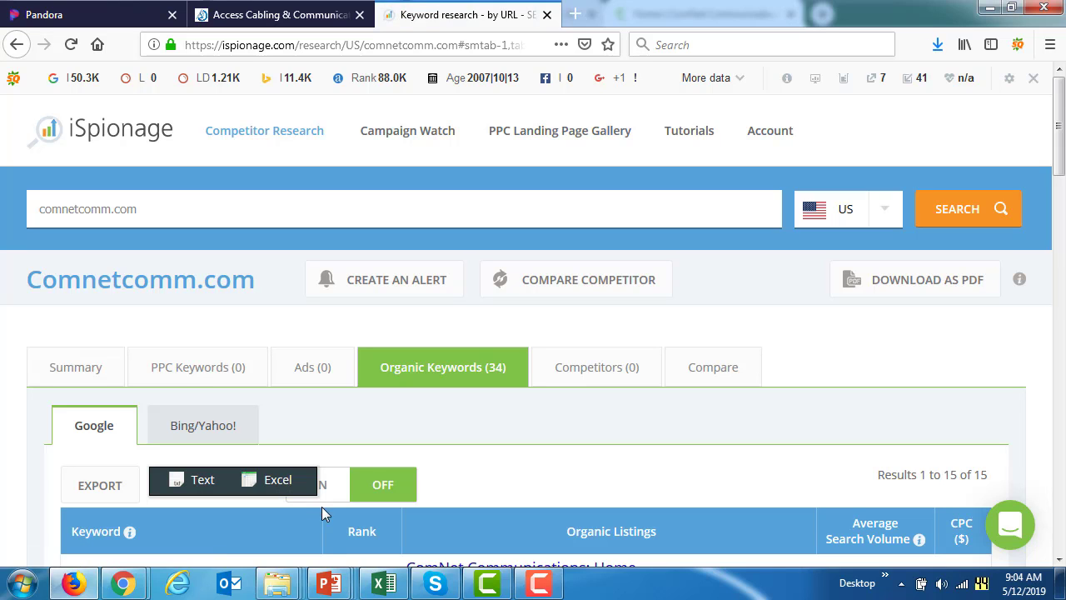
# - Return to the Excel workbook and copy "No Spend" from C15 into Comnet Communications' PPC Spend cell, D15
pyautogui.click(385, 580)
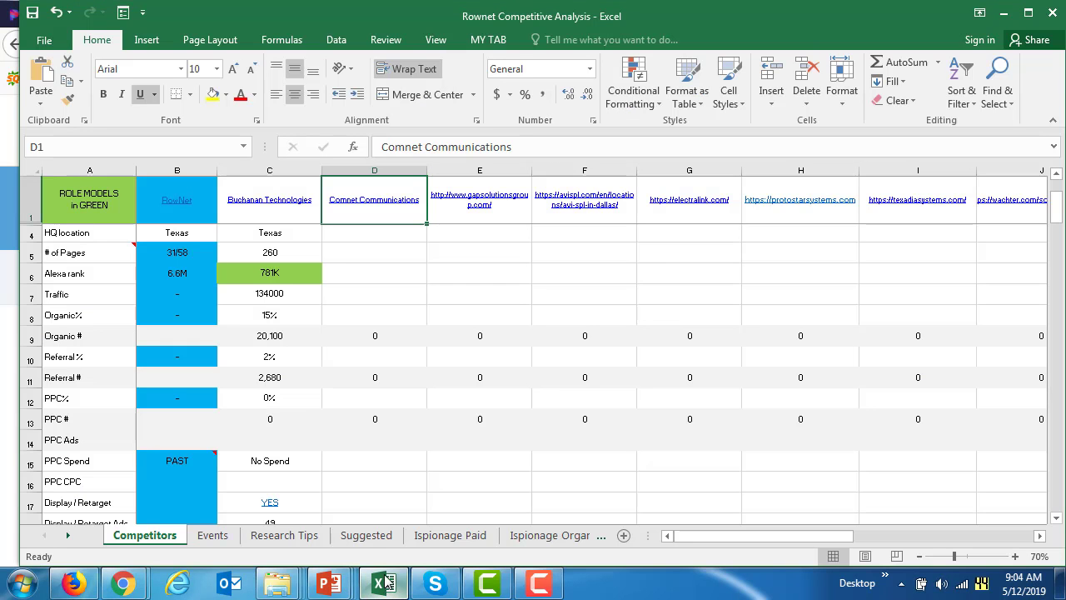
pyautogui.click(345, 483)
pyautogui.press('Up')
pyautogui.press('Left')
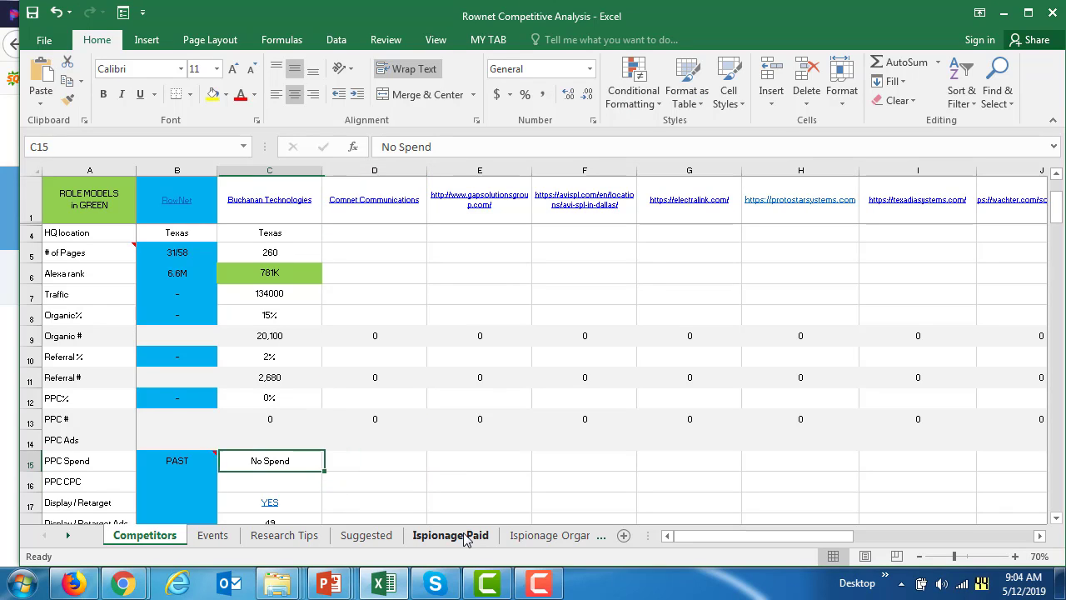
pyautogui.hotkey('ctrl', 'c')
pyautogui.press('Right')
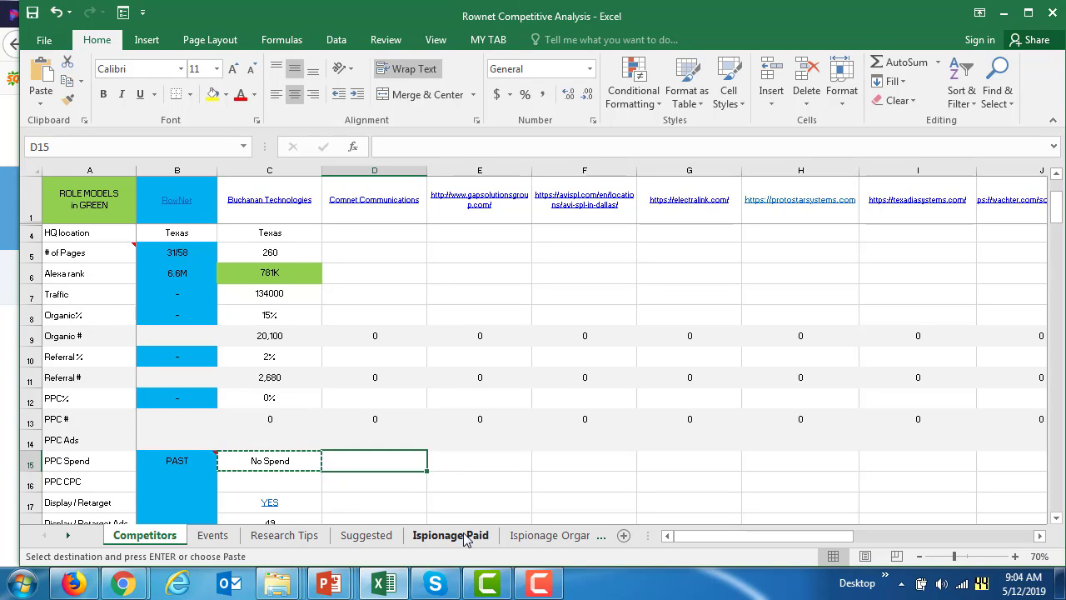
pyautogui.hotkey('ctrl', 'v')
pyautogui.press('Right')
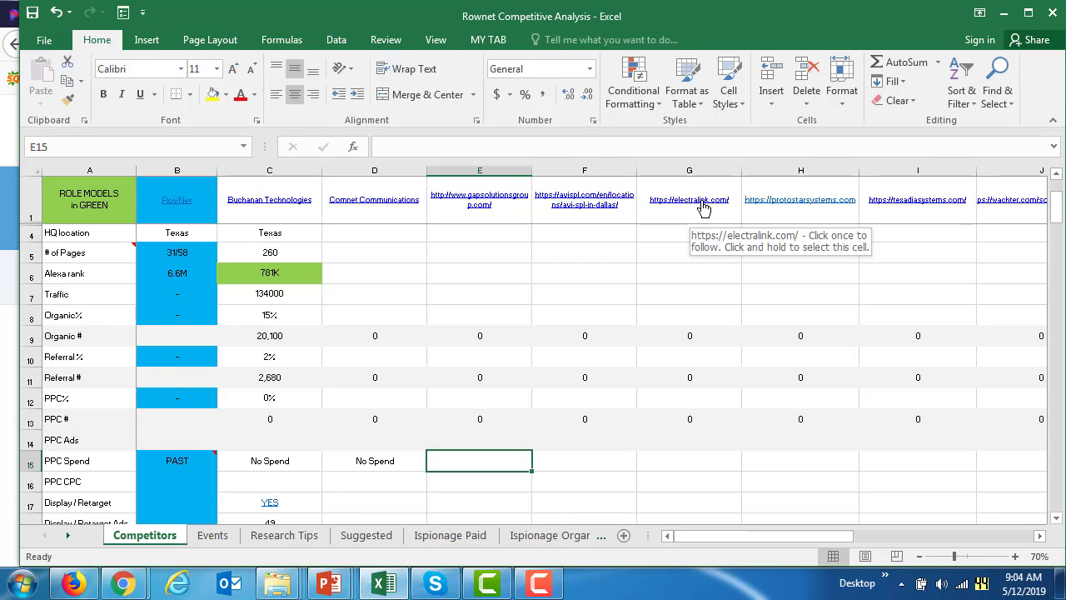
pyautogui.click(494, 199)
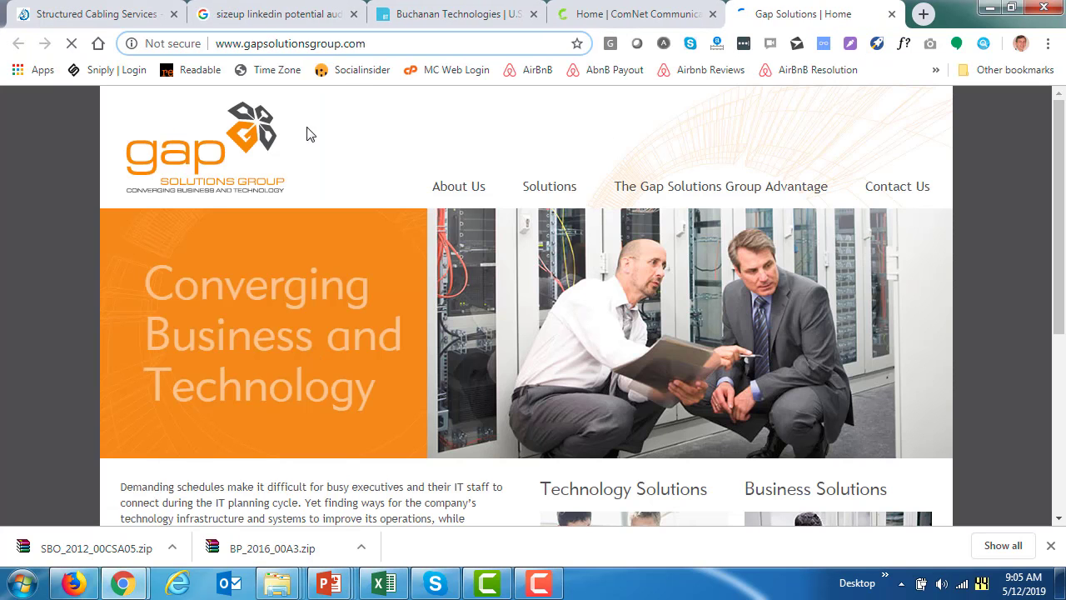
pyautogui.moveTo(384, 41); pyautogui.dragTo(207, 17)
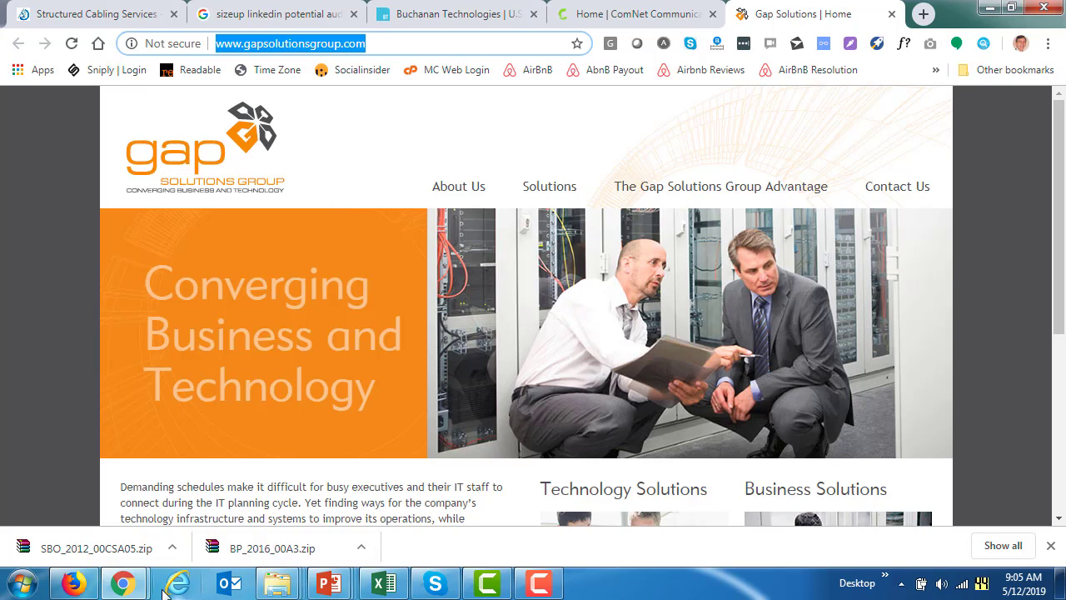
pyautogui.click(73, 584)
pyautogui.moveTo(168, 209); pyautogui.dragTo(3, 215)
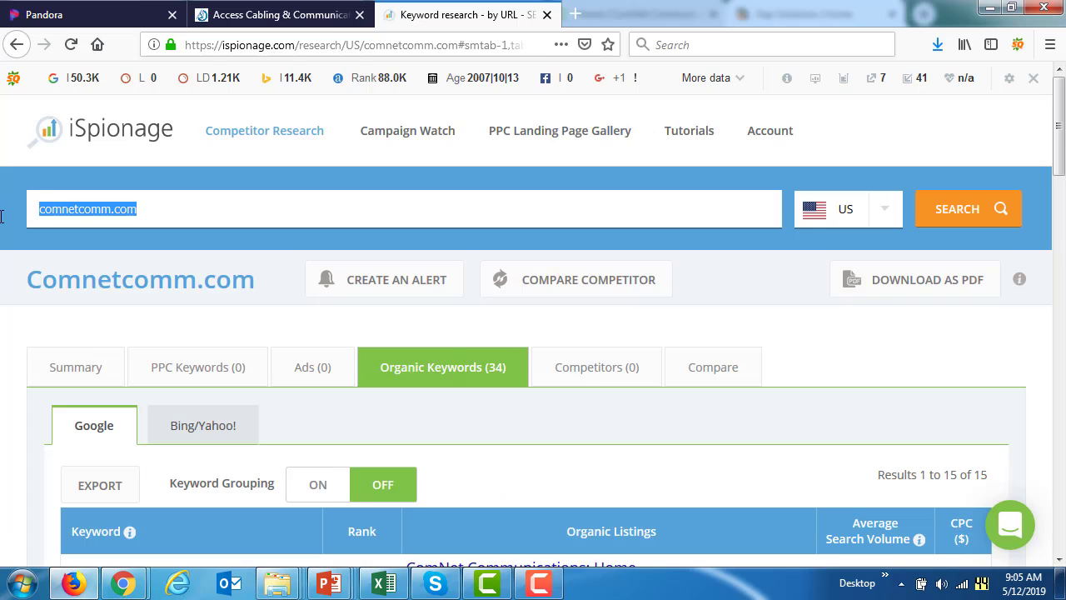
pyautogui.hotkey('ctrl', 'v')
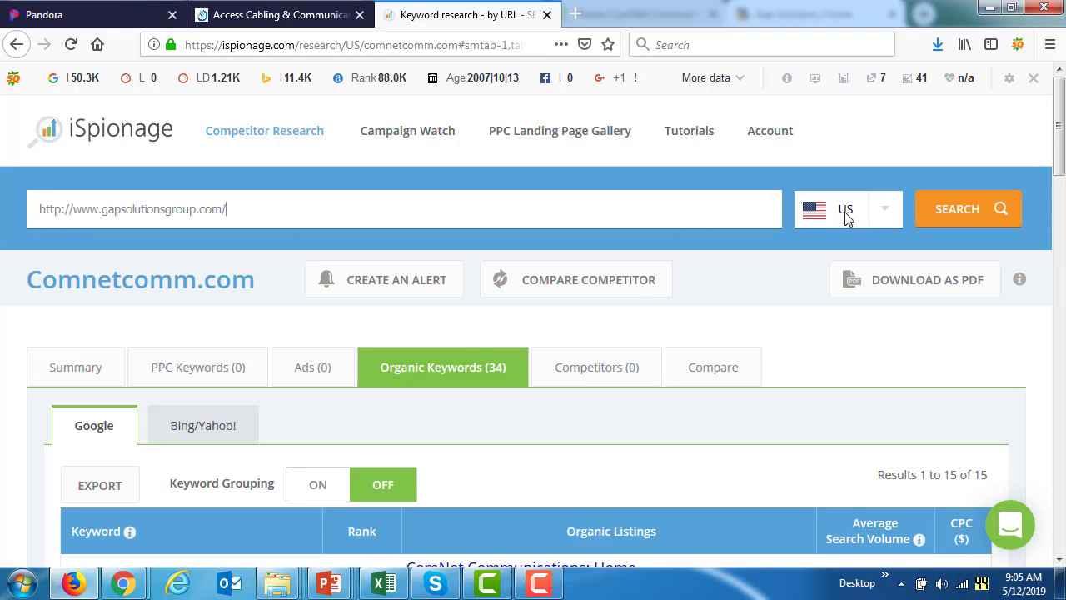
pyautogui.click(956, 209)
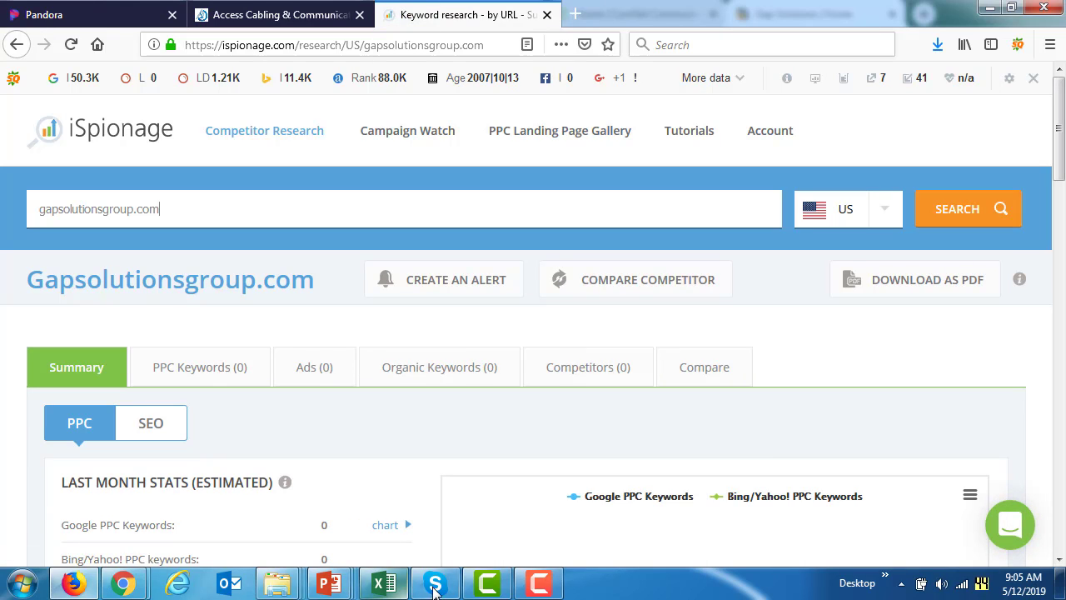
# - Return to the Excel workbook and copy "No Spend" from D15 into Gap Solutions Group's PPC Spend cell, E15
pyautogui.click(383, 583)
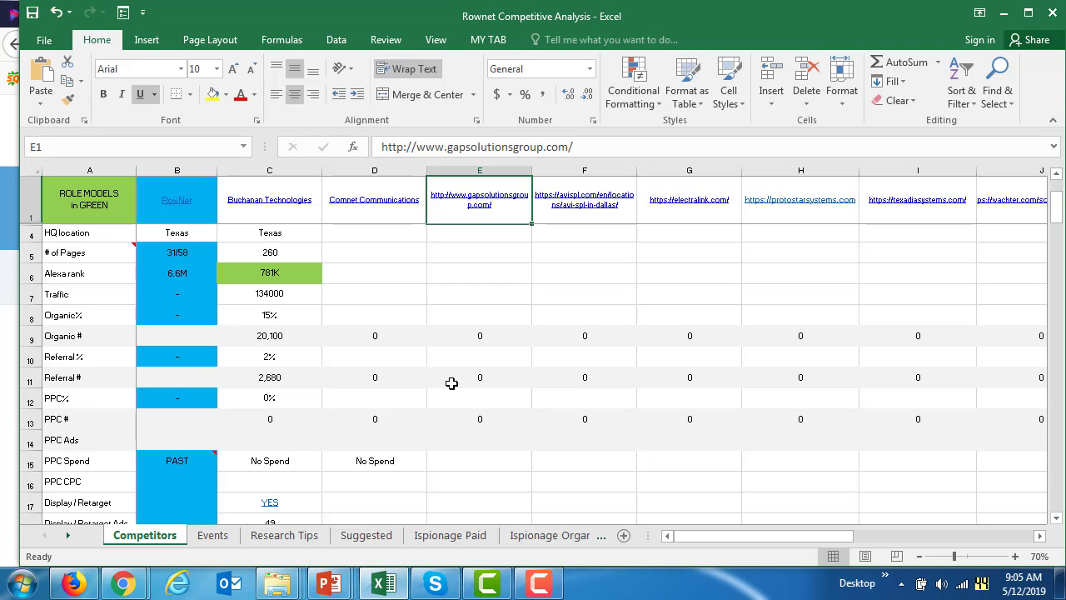
pyautogui.click(474, 469)
pyautogui.click(380, 461)
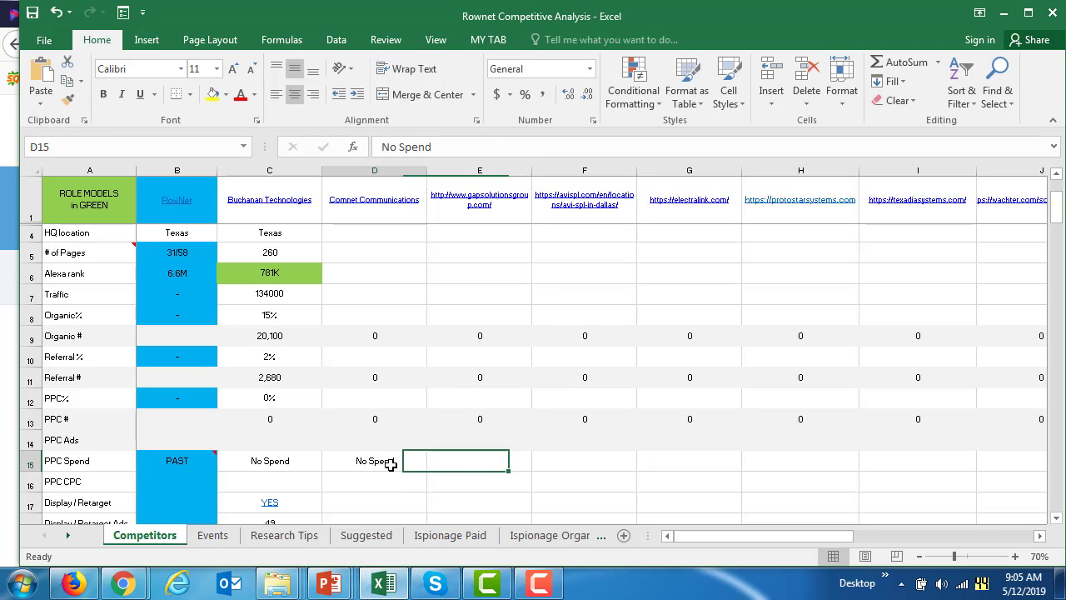
pyautogui.hotkey('ctrl', 'c')
pyautogui.press('Right')
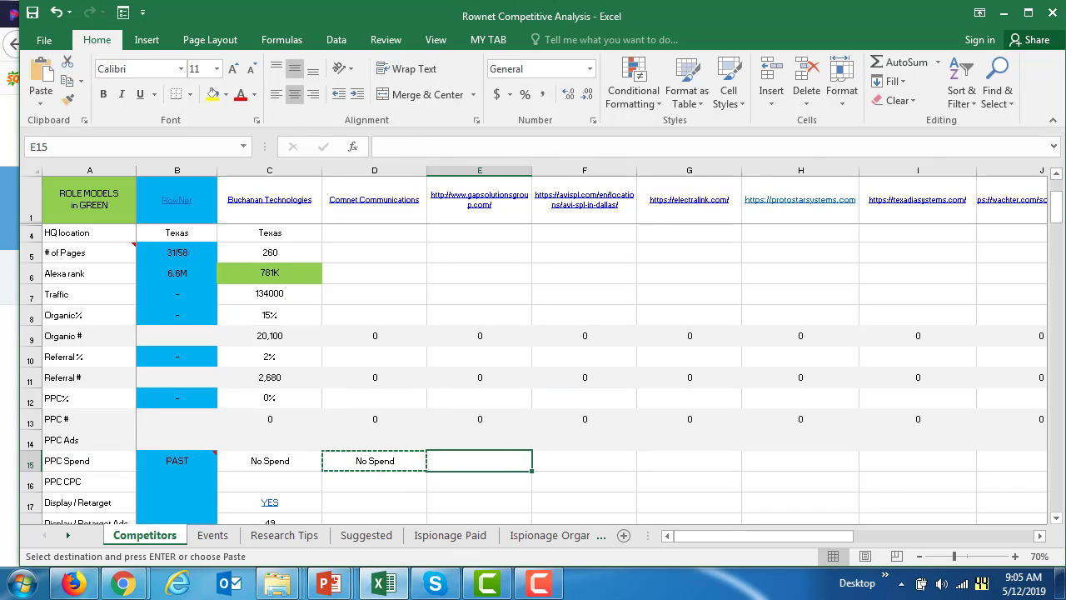
pyautogui.press('Return')
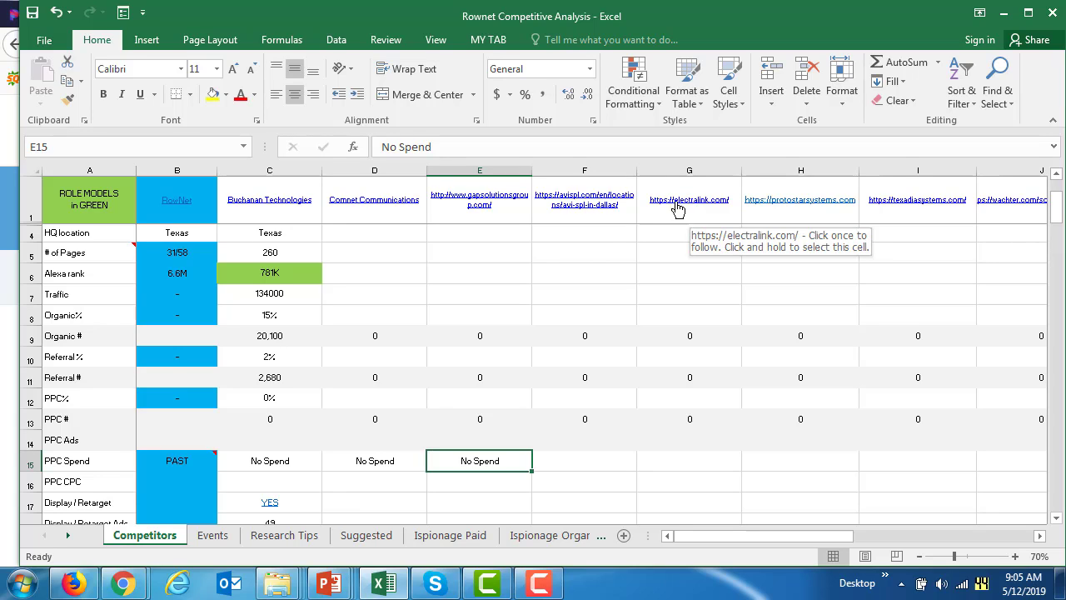
pyautogui.click(585, 202)
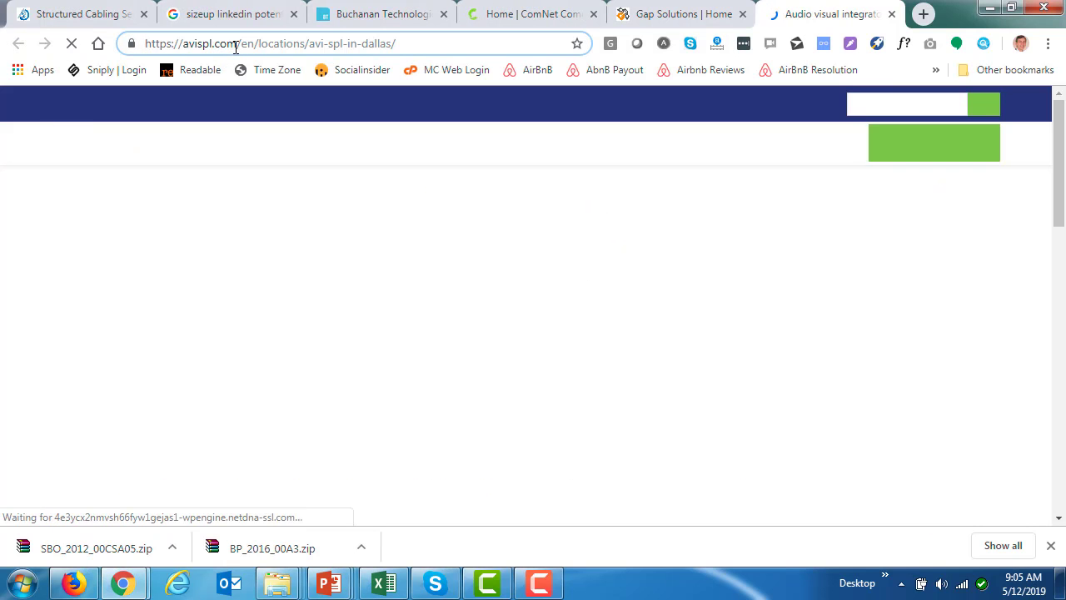
pyautogui.moveTo(237, 44); pyautogui.dragTo(111, 30)
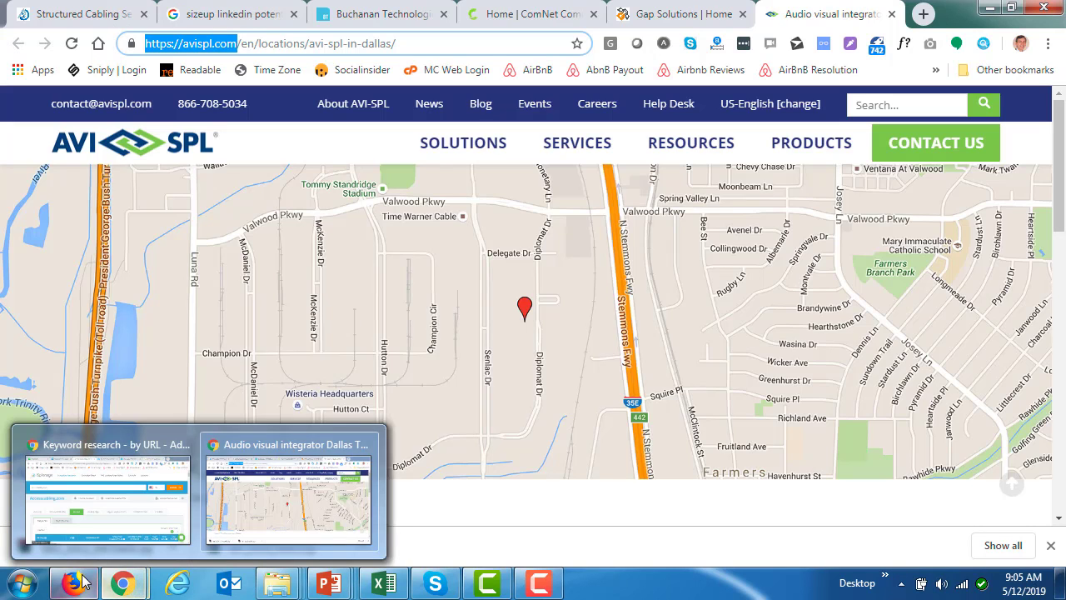
pyautogui.click(77, 588)
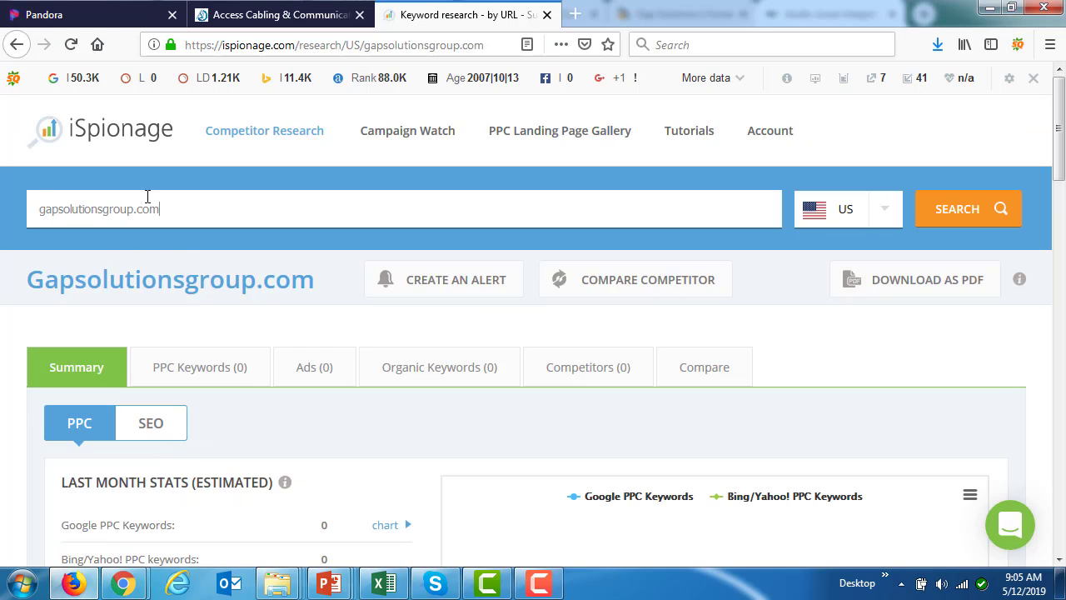
pyautogui.moveTo(160, 209); pyautogui.dragTo(1, 209)
pyautogui.hotkey('ctrl', 'v')
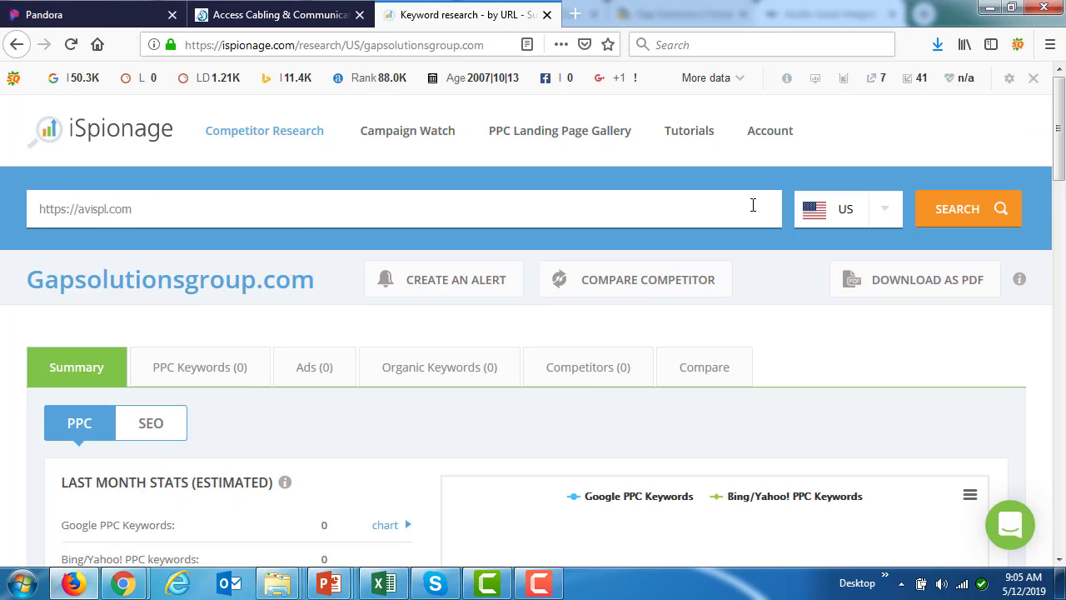
pyautogui.click(961, 209)
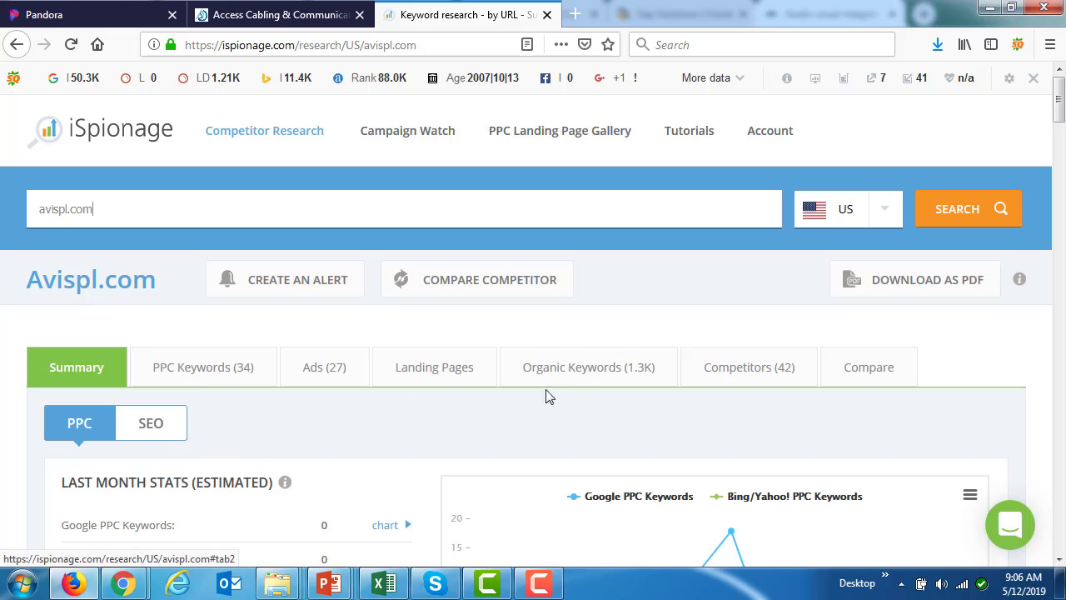
# - Show AVI-SPL's organic keywords and turn keyword grouping off for both the Google and Bing/Yahoo! results
pyautogui.click(569, 373)
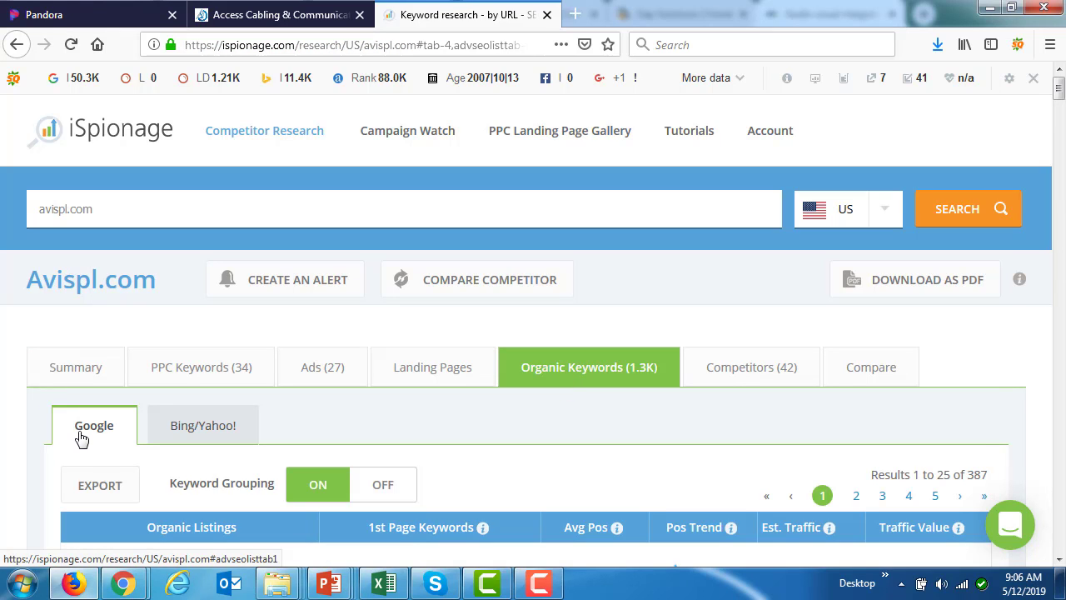
pyautogui.click(367, 496)
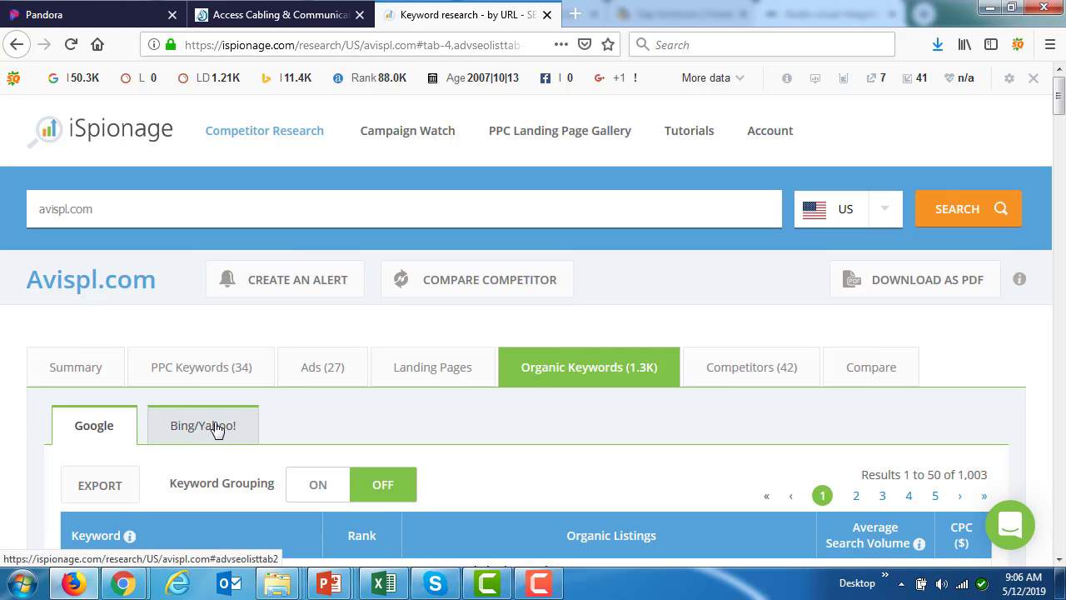
pyautogui.click(202, 429)
pyautogui.moveTo(1059, 100); pyautogui.dragTo(1060, 105)
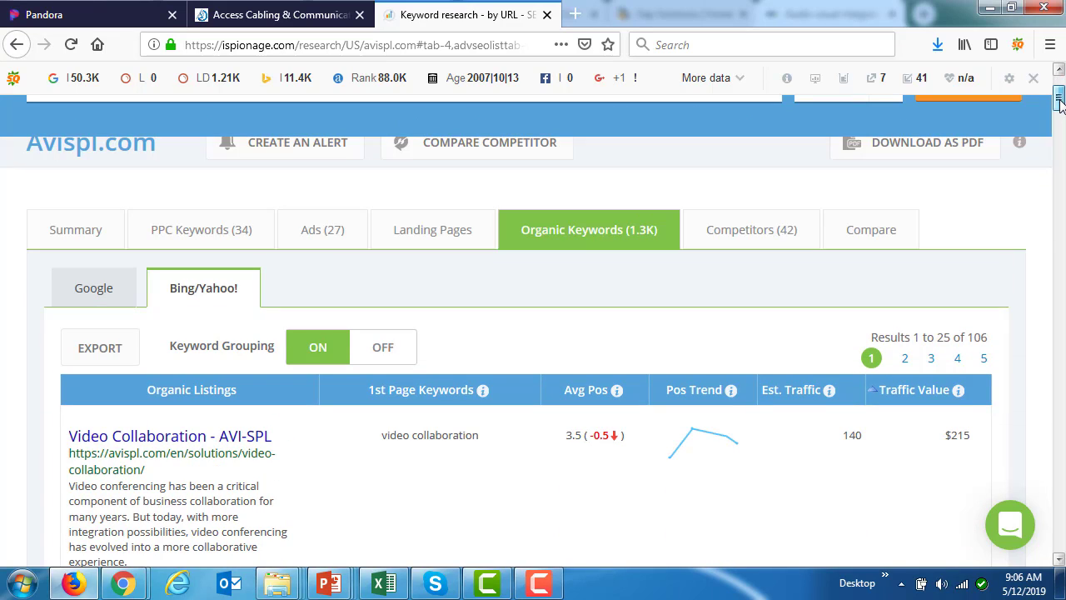
pyautogui.click(388, 353)
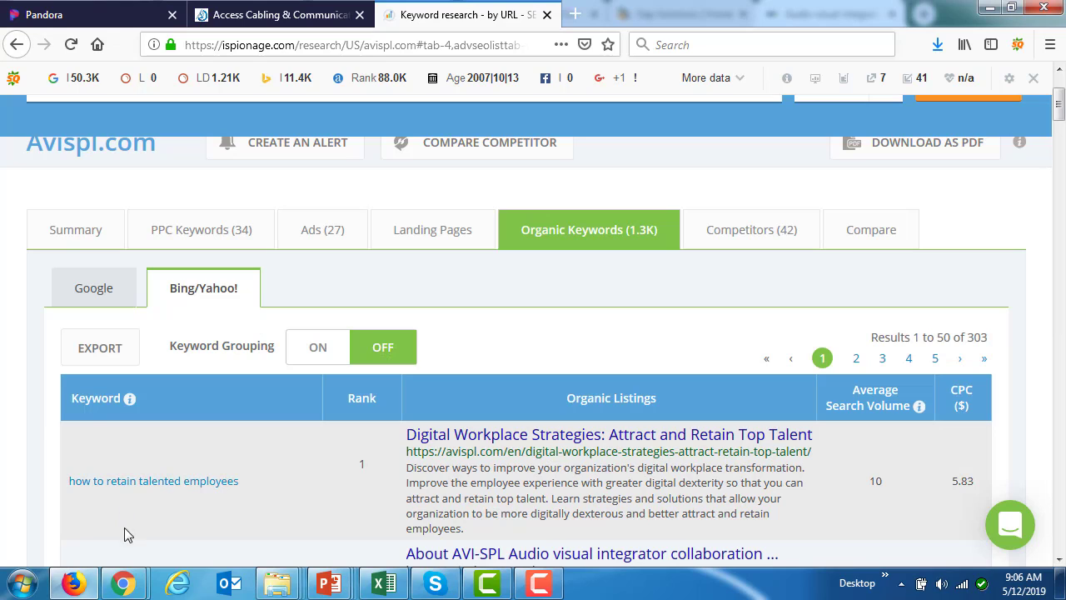
# - Export AVI-SPL's ungrouped organic keywords to Excel, first the Google list and then the Bing/Yahoo! list
pyautogui.click(89, 291)
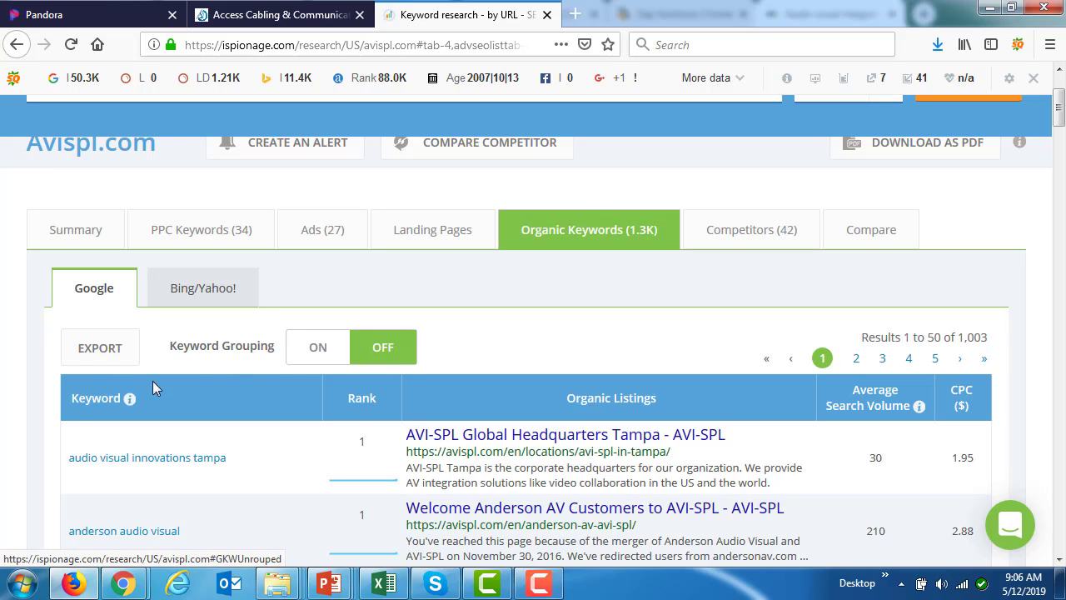
pyautogui.click(103, 354)
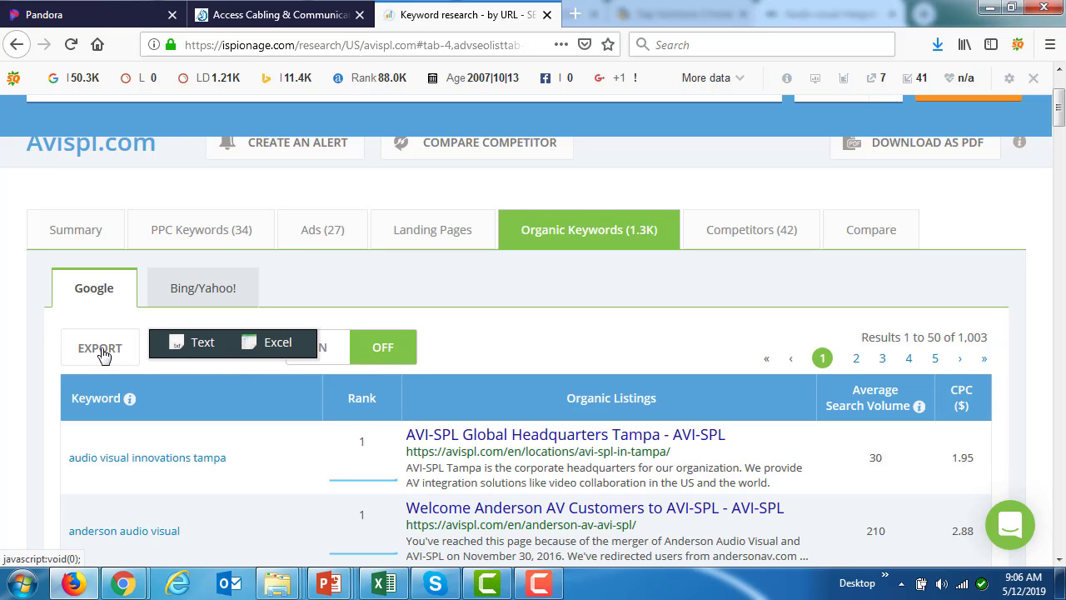
pyautogui.click(277, 345)
pyautogui.click(205, 291)
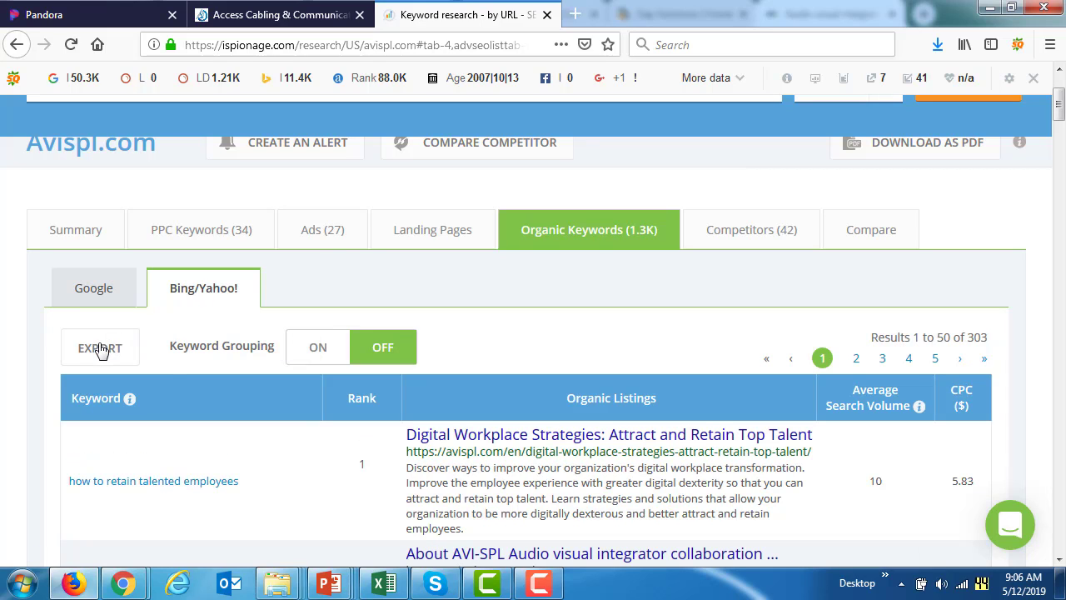
pyautogui.click(101, 354)
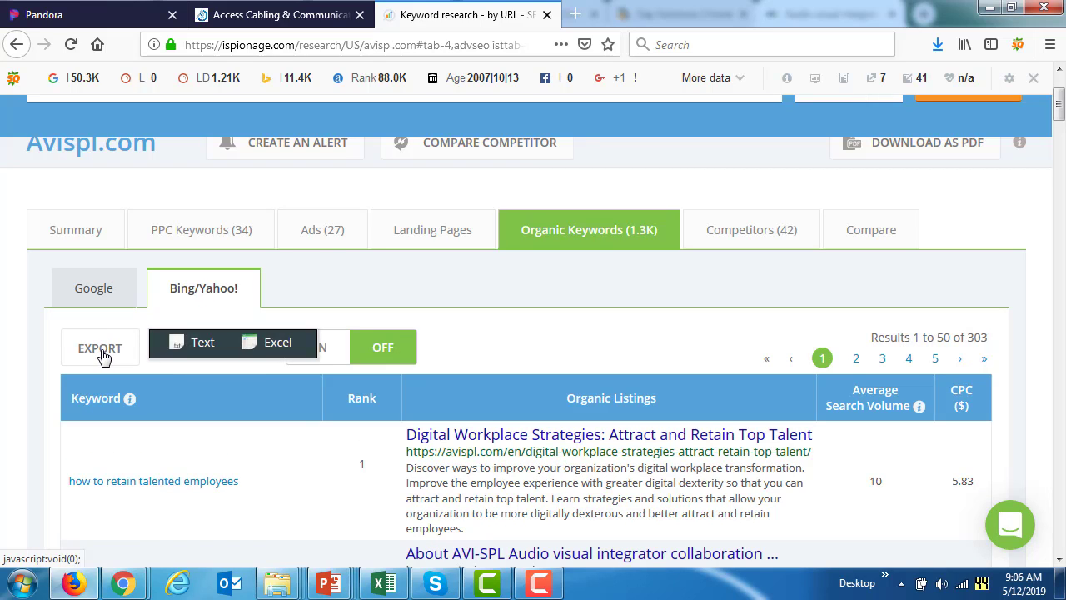
pyautogui.click(282, 349)
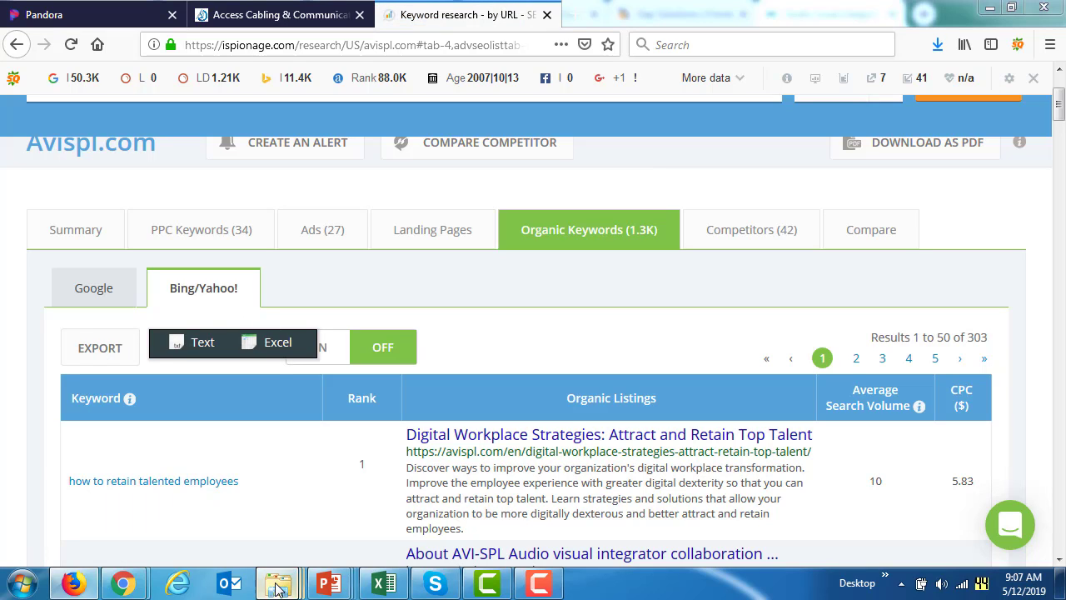
# - Switch to the Downloads folder in Windows Explorer and rename avispl.com_Seo_KeywordListings as avispl.com_Seo_KeywordListings-google
pyautogui.moveTo(279, 586)
pyautogui.click(138, 489)
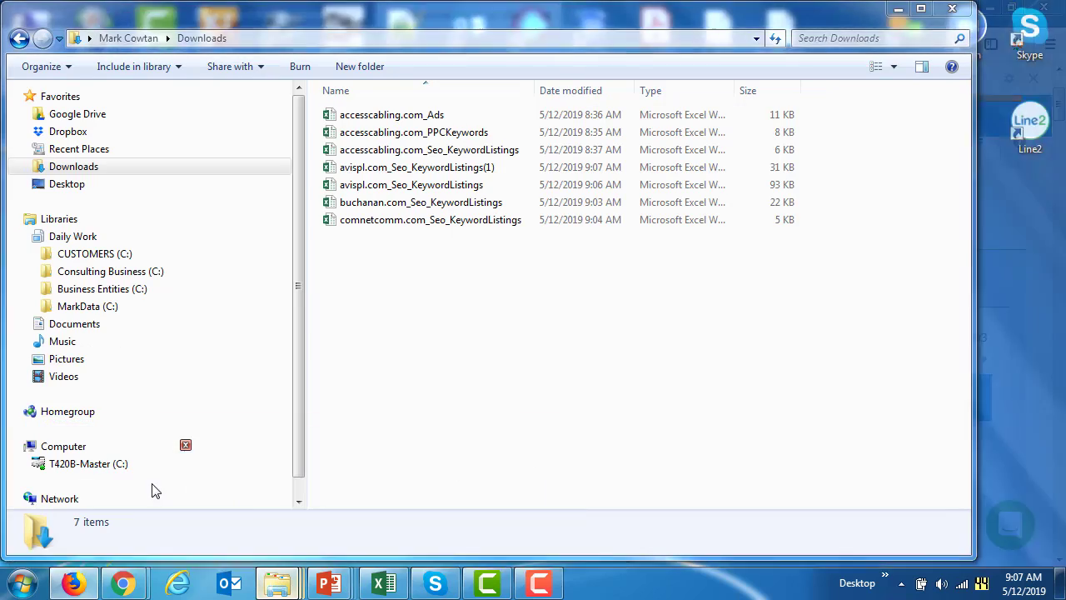
pyautogui.click(458, 188)
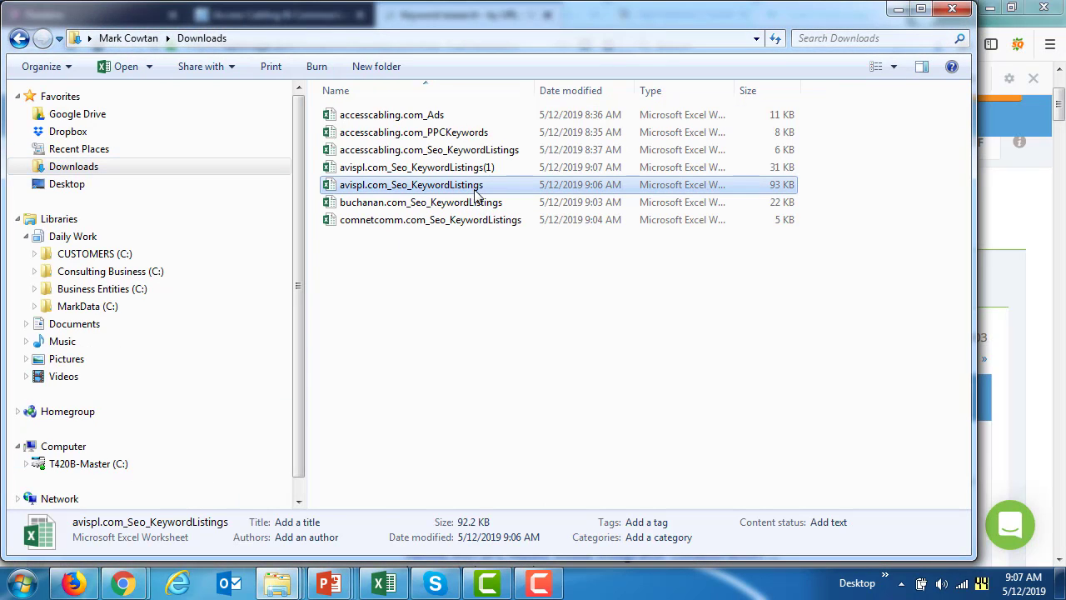
pyautogui.click(479, 190)
pyautogui.click(480, 190)
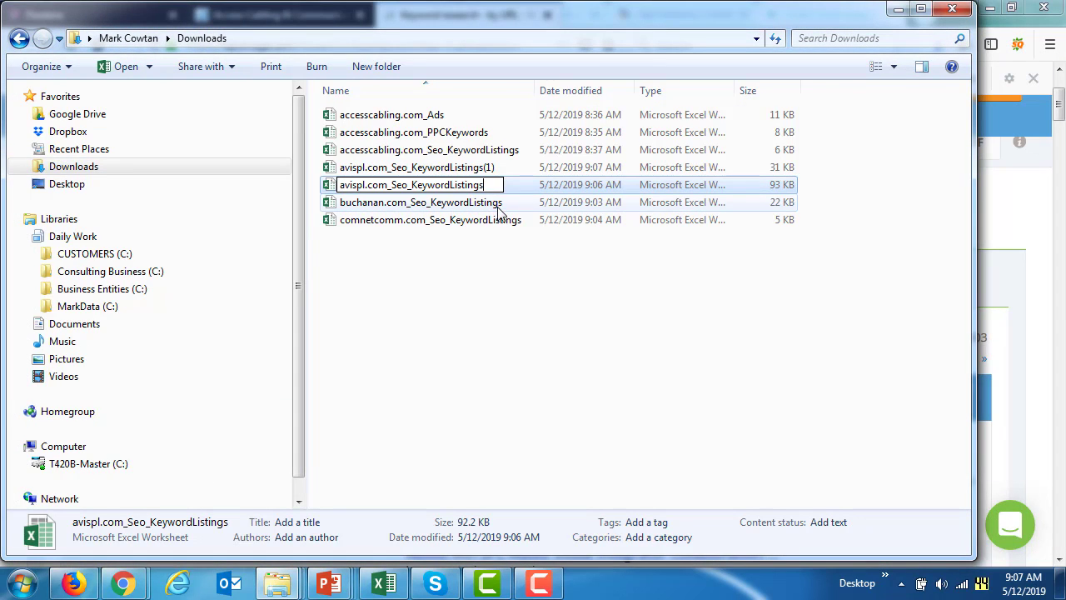
pyautogui.write('-google')
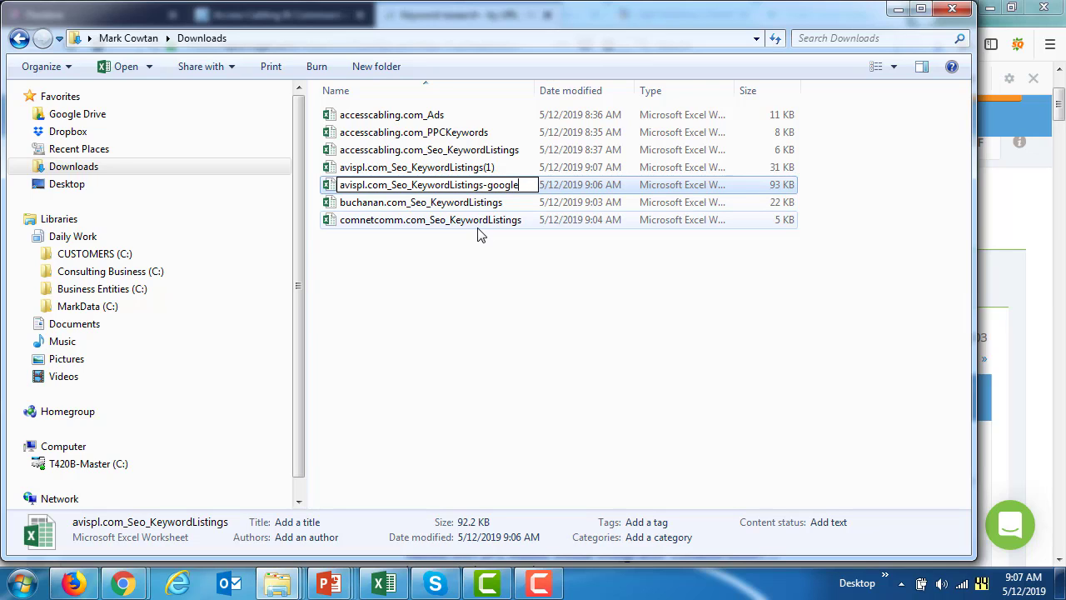
# - Rename the file avispl.com_Seo_KeywordListings(1) as avispl.com_Seo_KeywordListings-bing
pyautogui.click(458, 169)
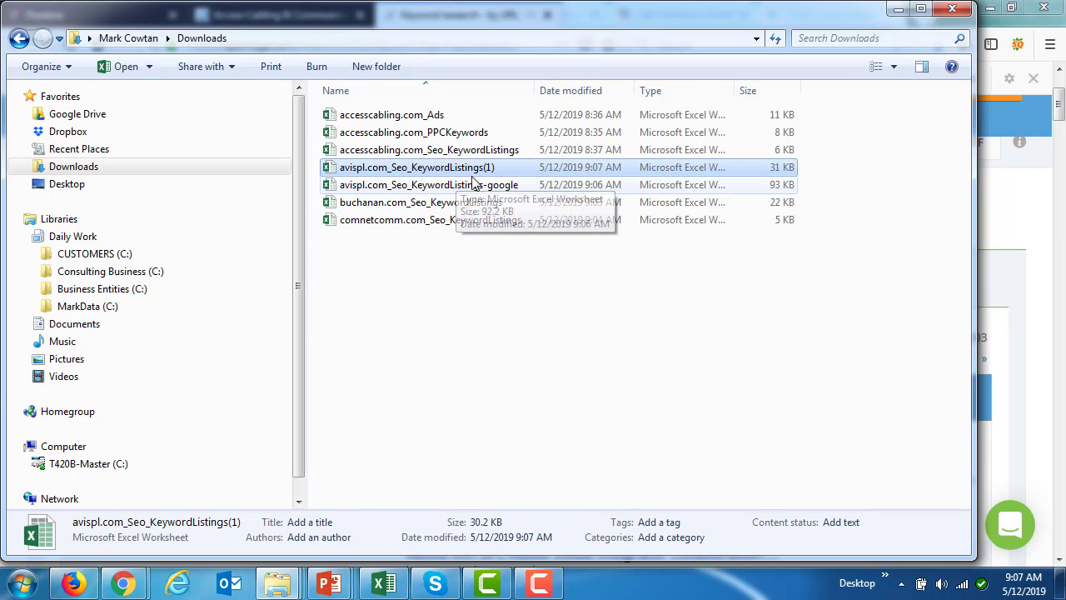
pyautogui.click(471, 171)
pyautogui.click(510, 171)
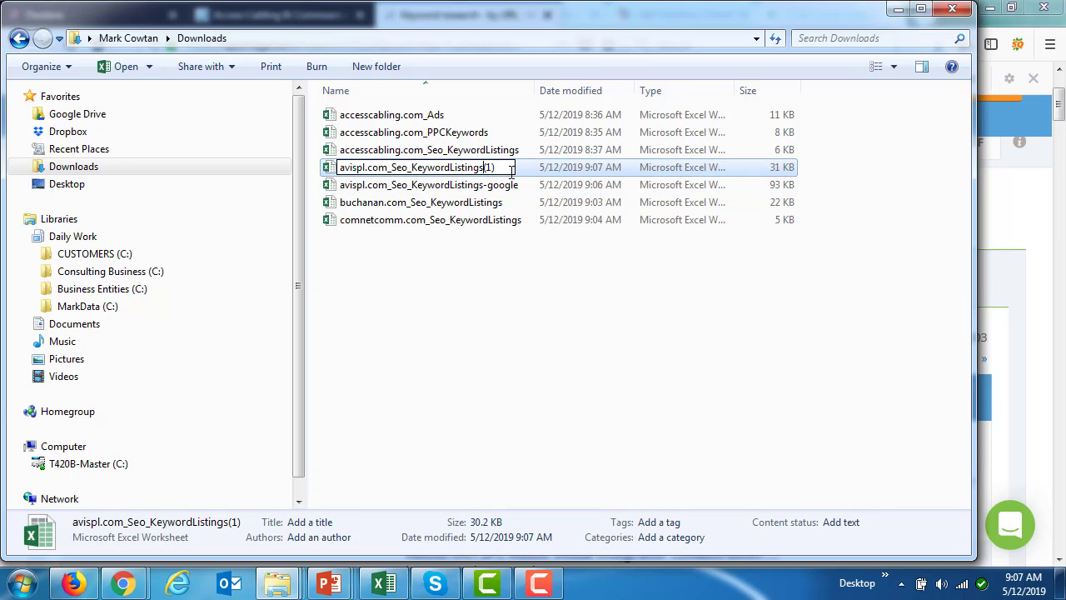
pyautogui.write('-bing')
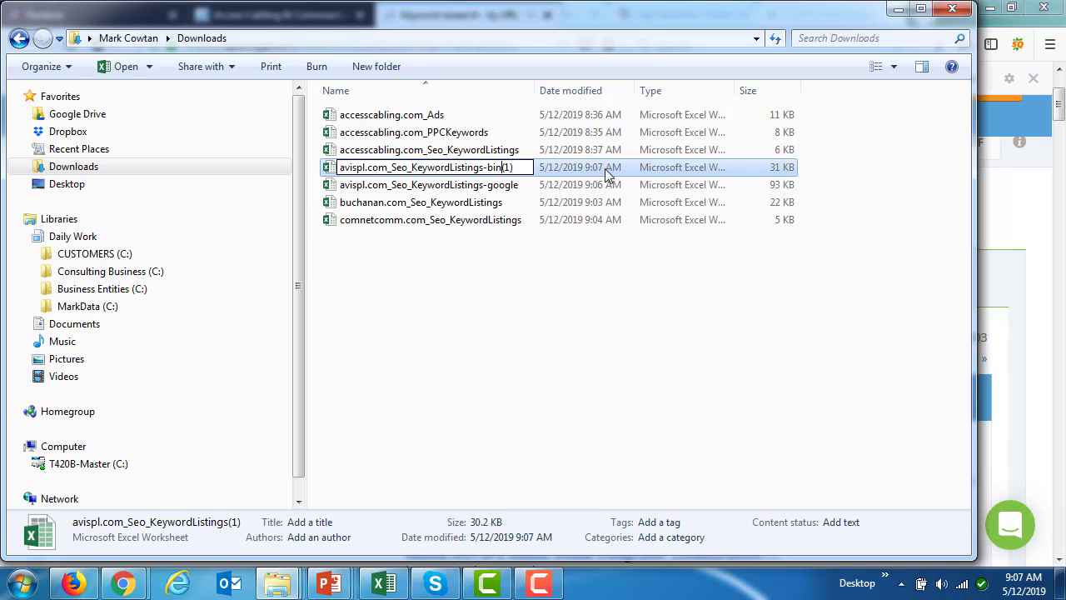
pyautogui.press('Delete')
pyautogui.press('Delete')
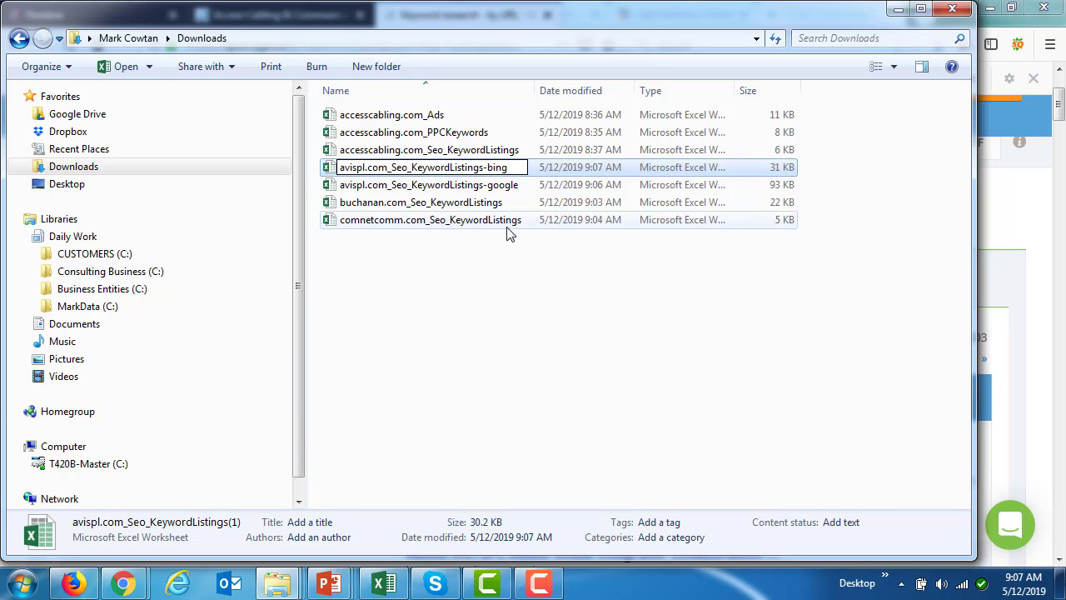
pyautogui.click(434, 279)
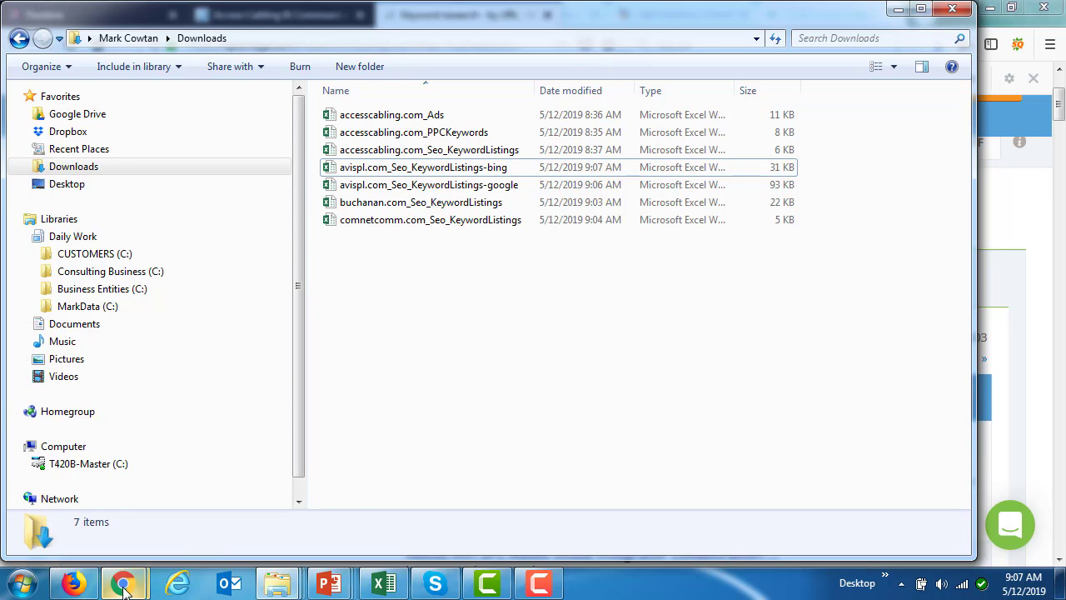
# - Return to iSpionage in Firefox, select all of AVI-SPL's Google PPC keywords and export the list to Excel
pyautogui.moveTo(123, 587)
pyautogui.click(175, 488)
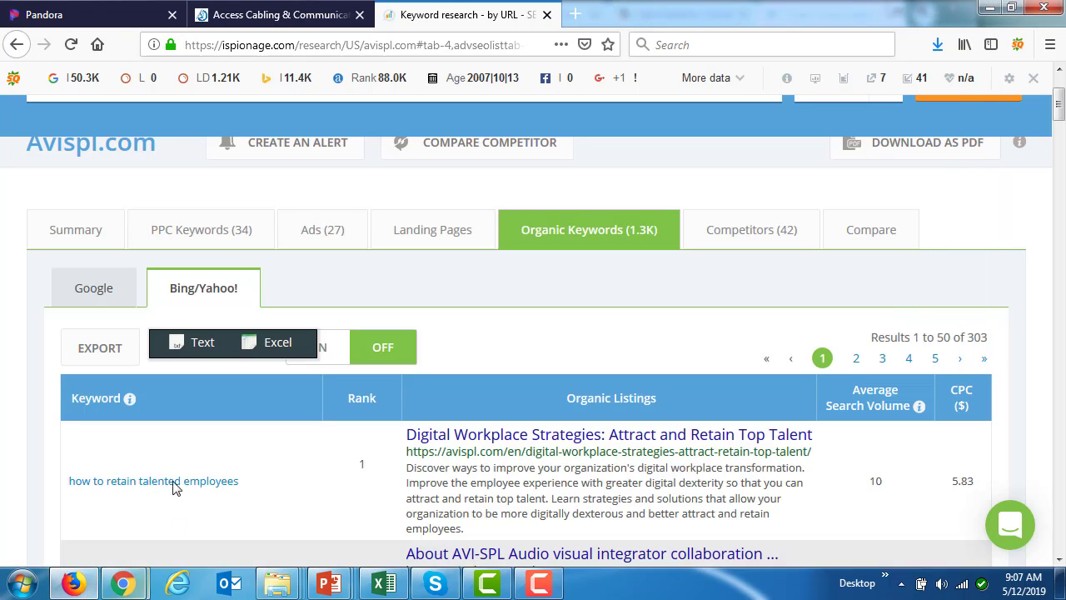
pyautogui.click(208, 235)
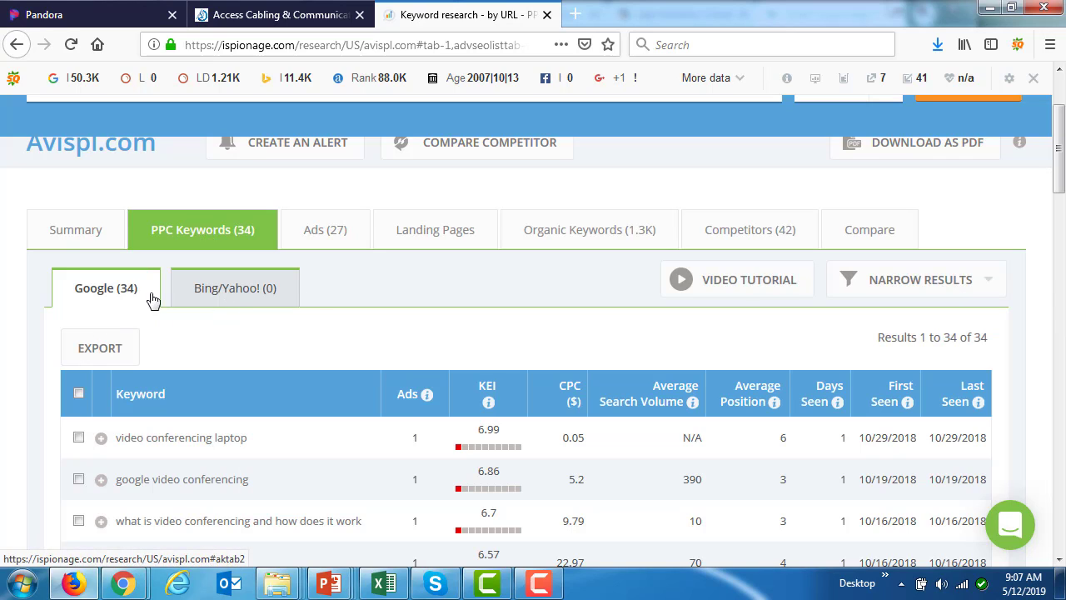
pyautogui.click(79, 393)
pyautogui.click(105, 358)
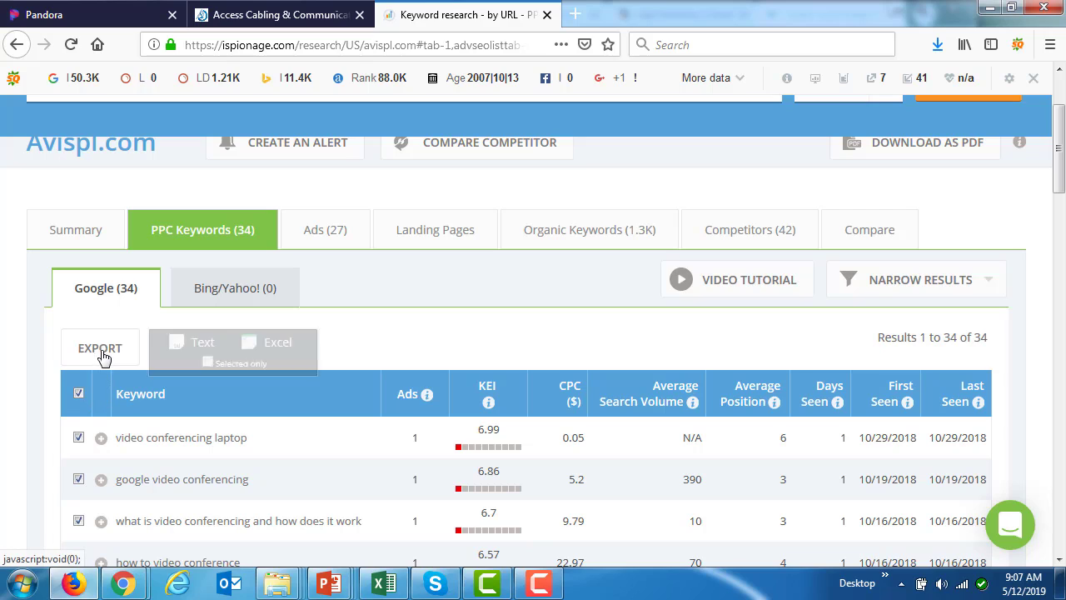
pyautogui.click(252, 348)
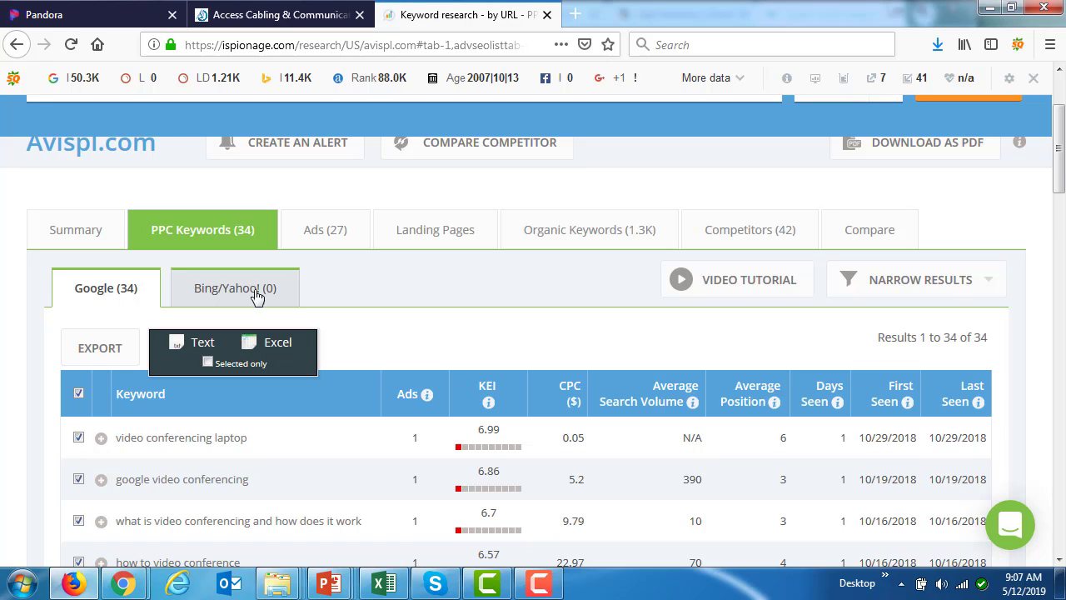
# - Export AVI-SPL's Google ads to Excel and open the Downloads folder that holds the exported AVI-SPL files
pyautogui.click(317, 239)
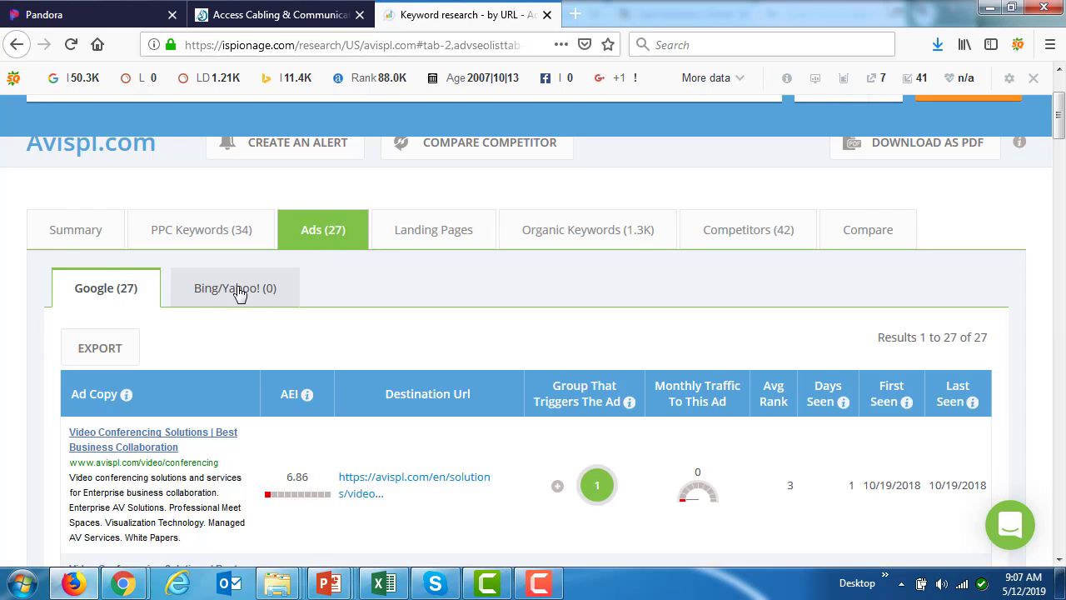
pyautogui.click(109, 350)
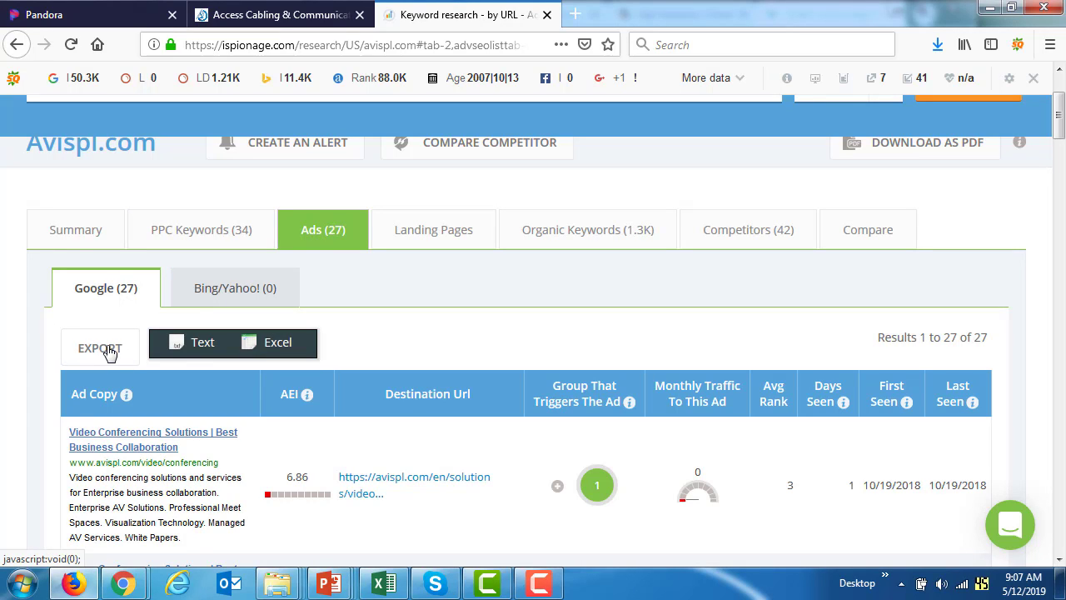
pyautogui.click(278, 345)
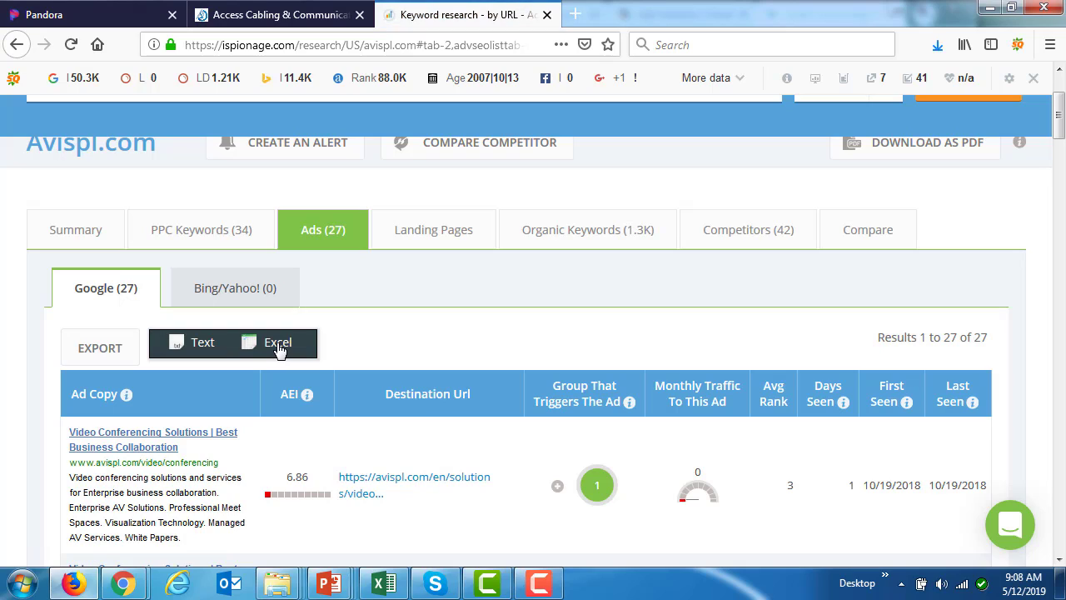
pyautogui.moveTo(277, 583)
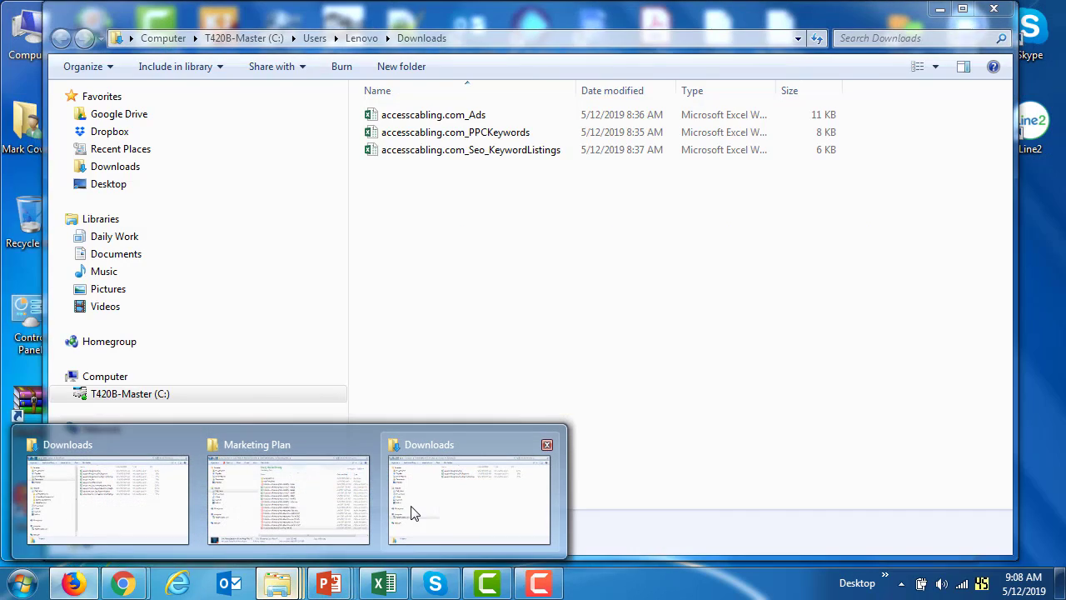
pyautogui.moveTo(142, 521)
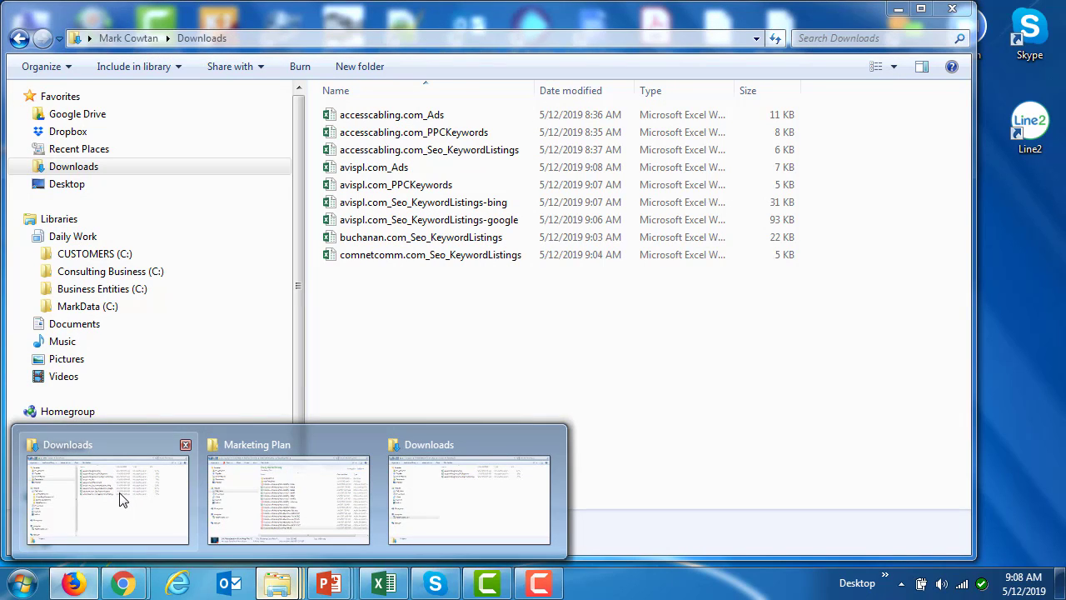
pyautogui.click(119, 495)
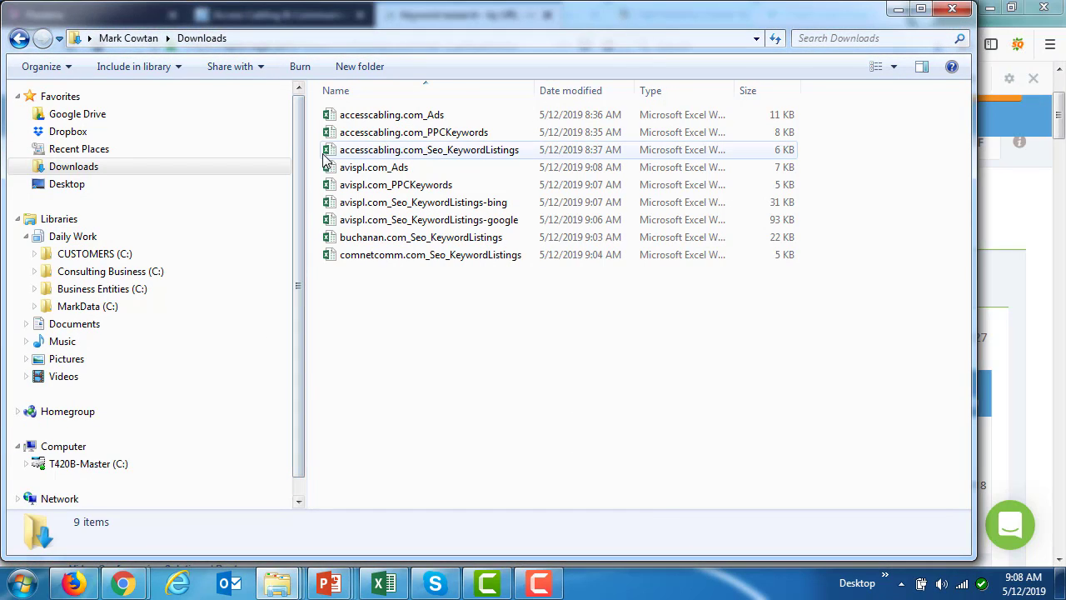